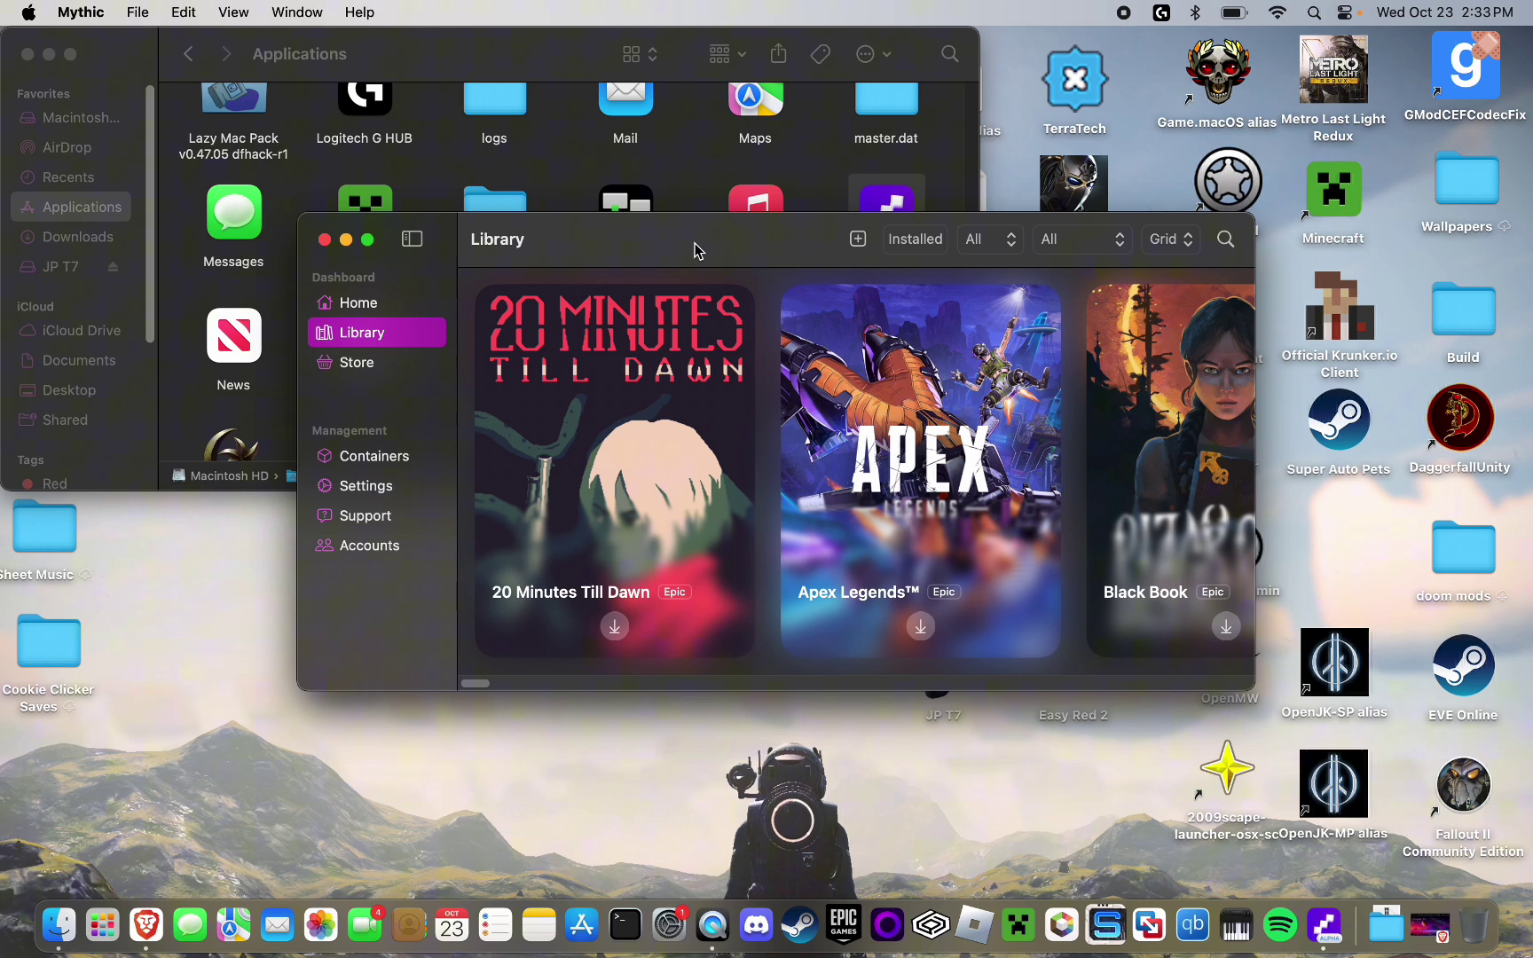
Collapse and then restore the Mythic sidebar to show off the game library.
click(413, 241)
click(417, 244)
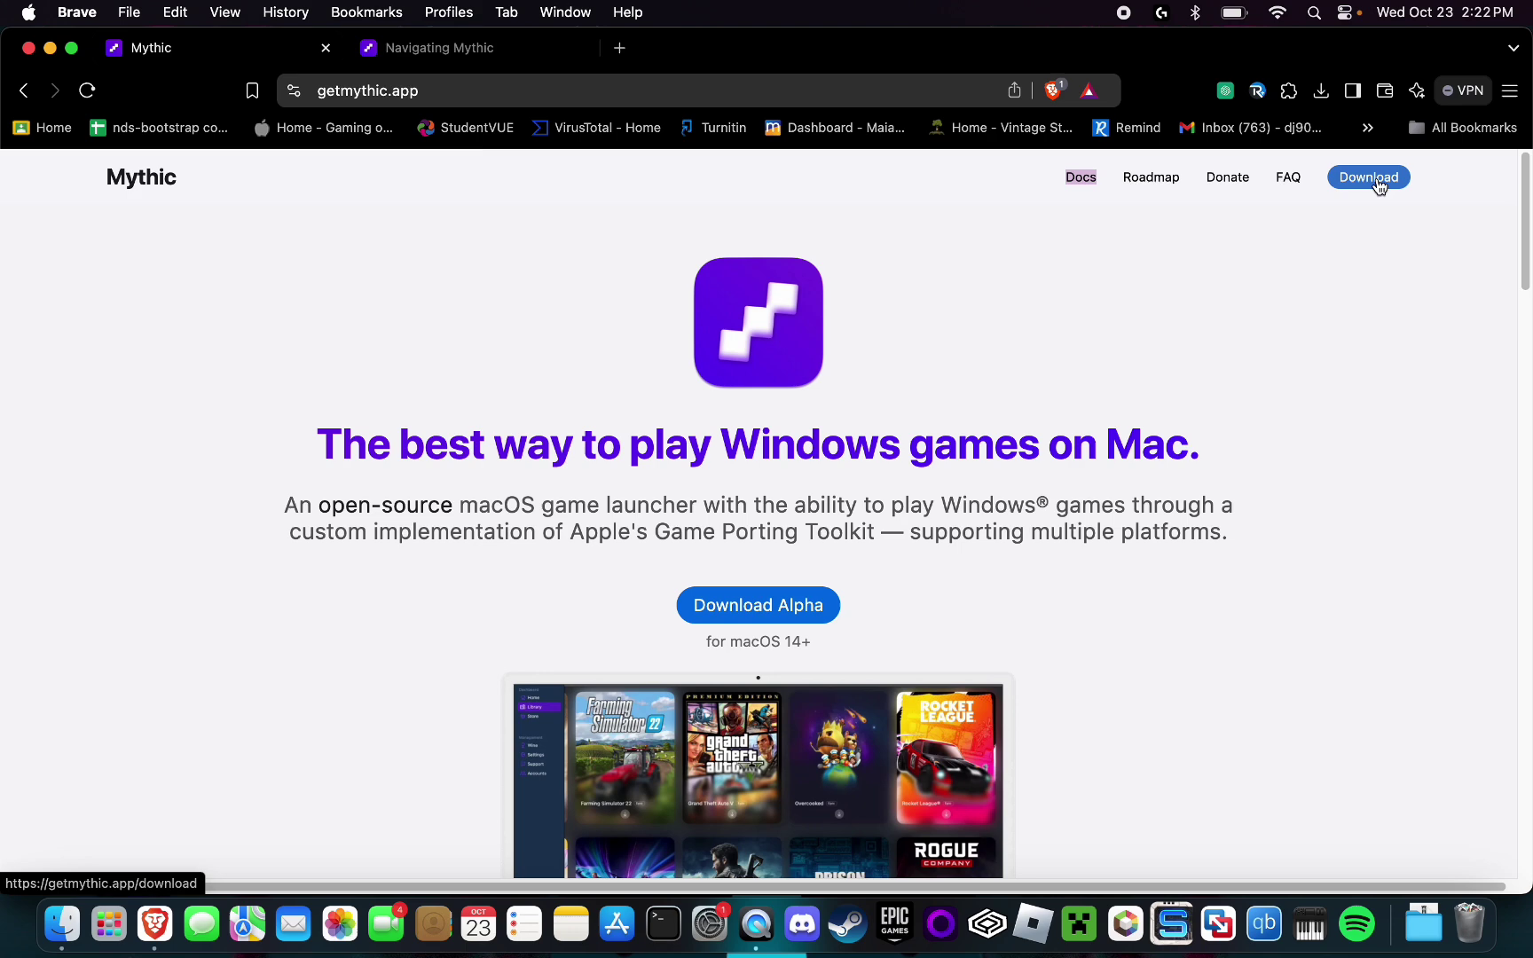
Download Mythic.zip using the Download button in getmythic.app's top navigation.
click(1370, 177)
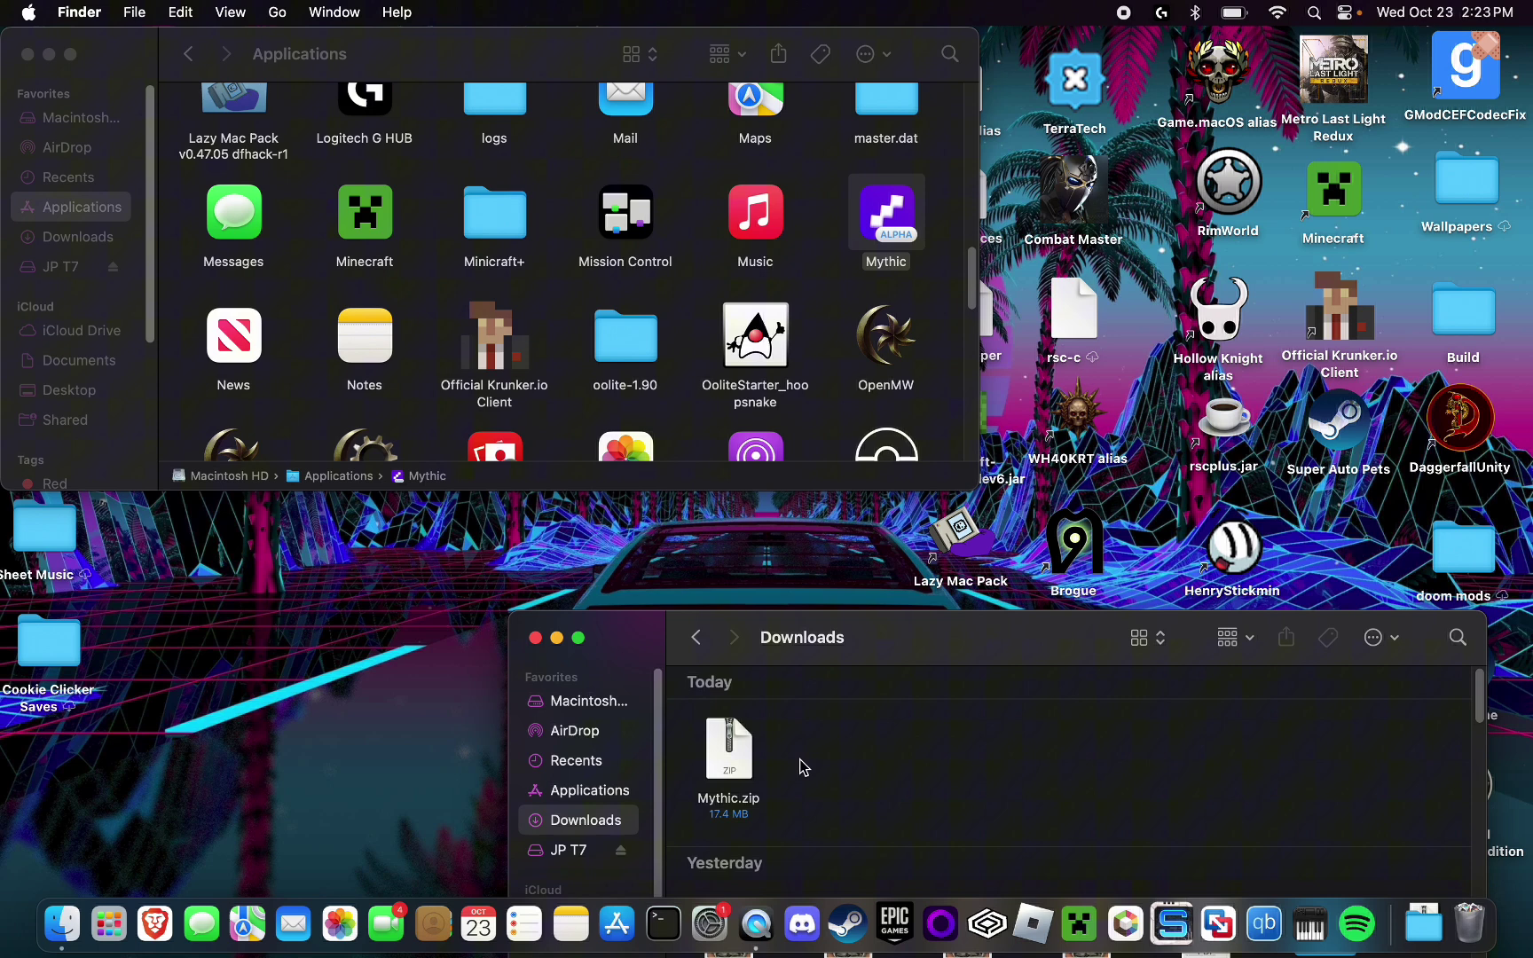
Extract the Mythic app from Mythic.zip and move the archive to the Trash.
double_click(728, 754)
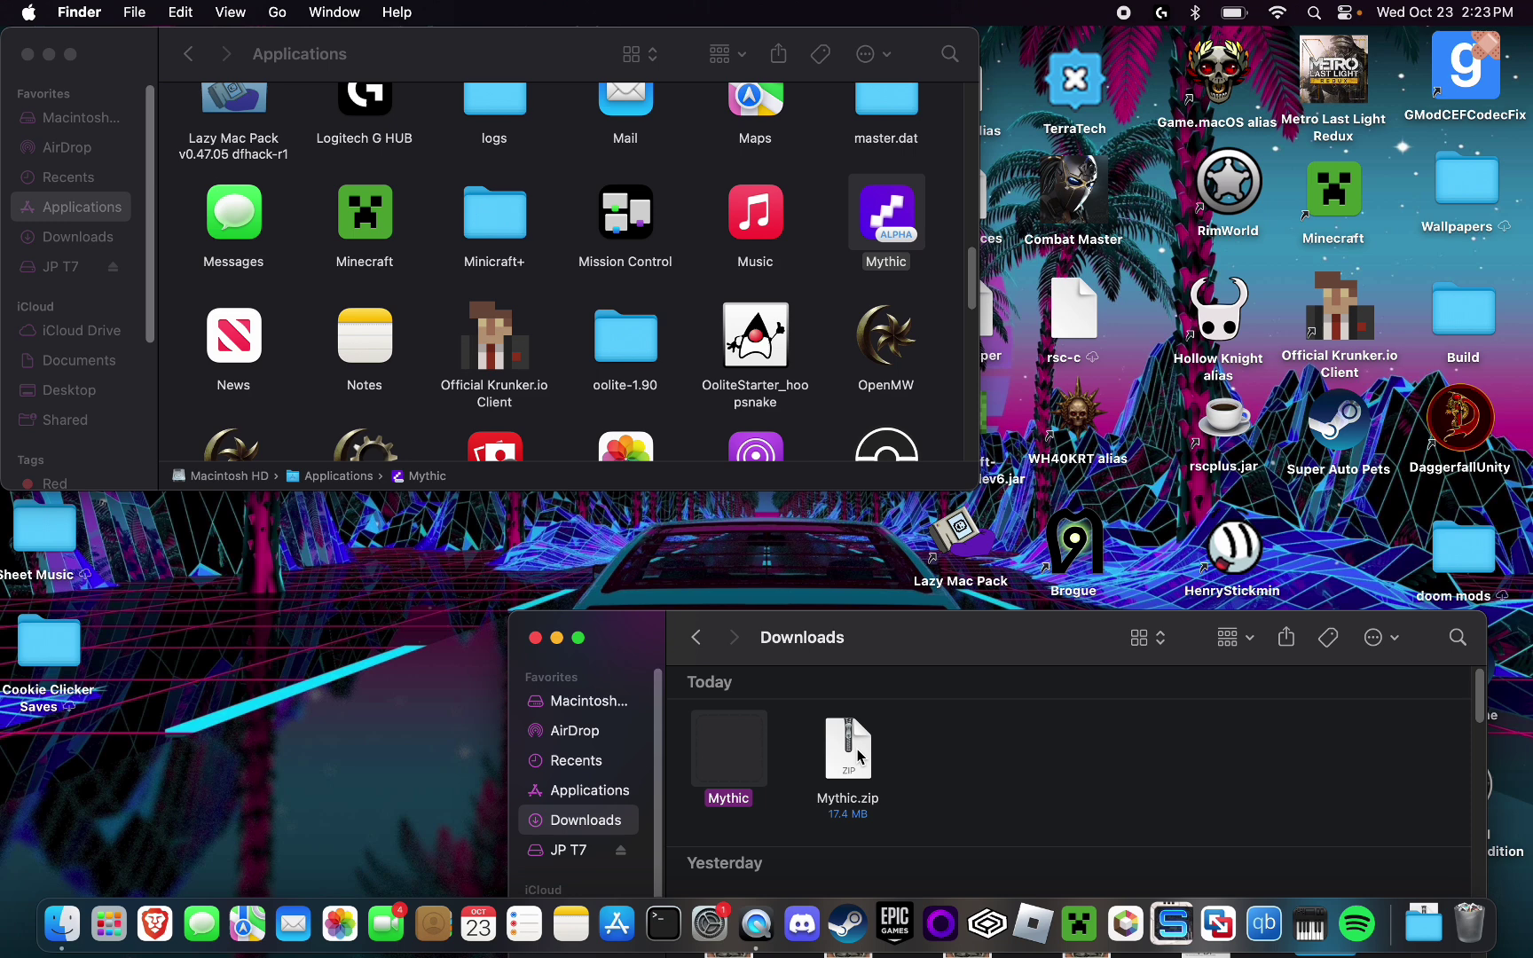
right_click(858, 754)
click(948, 585)
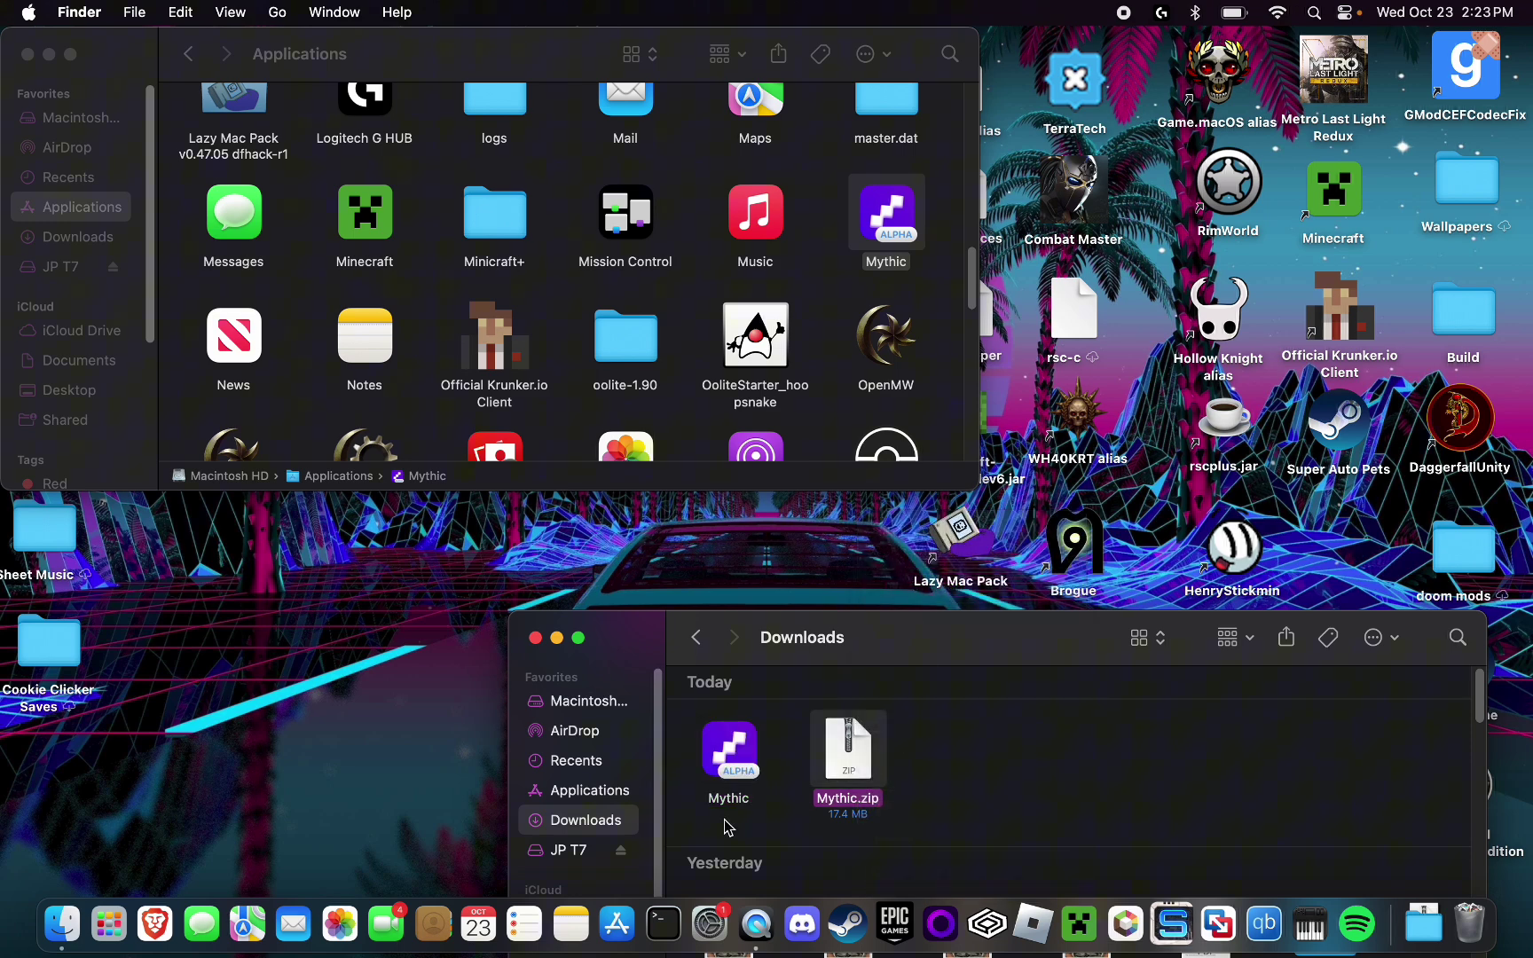
Put the Mythic app into Applications and close the Downloads window.
drag(732, 756, 601, 789)
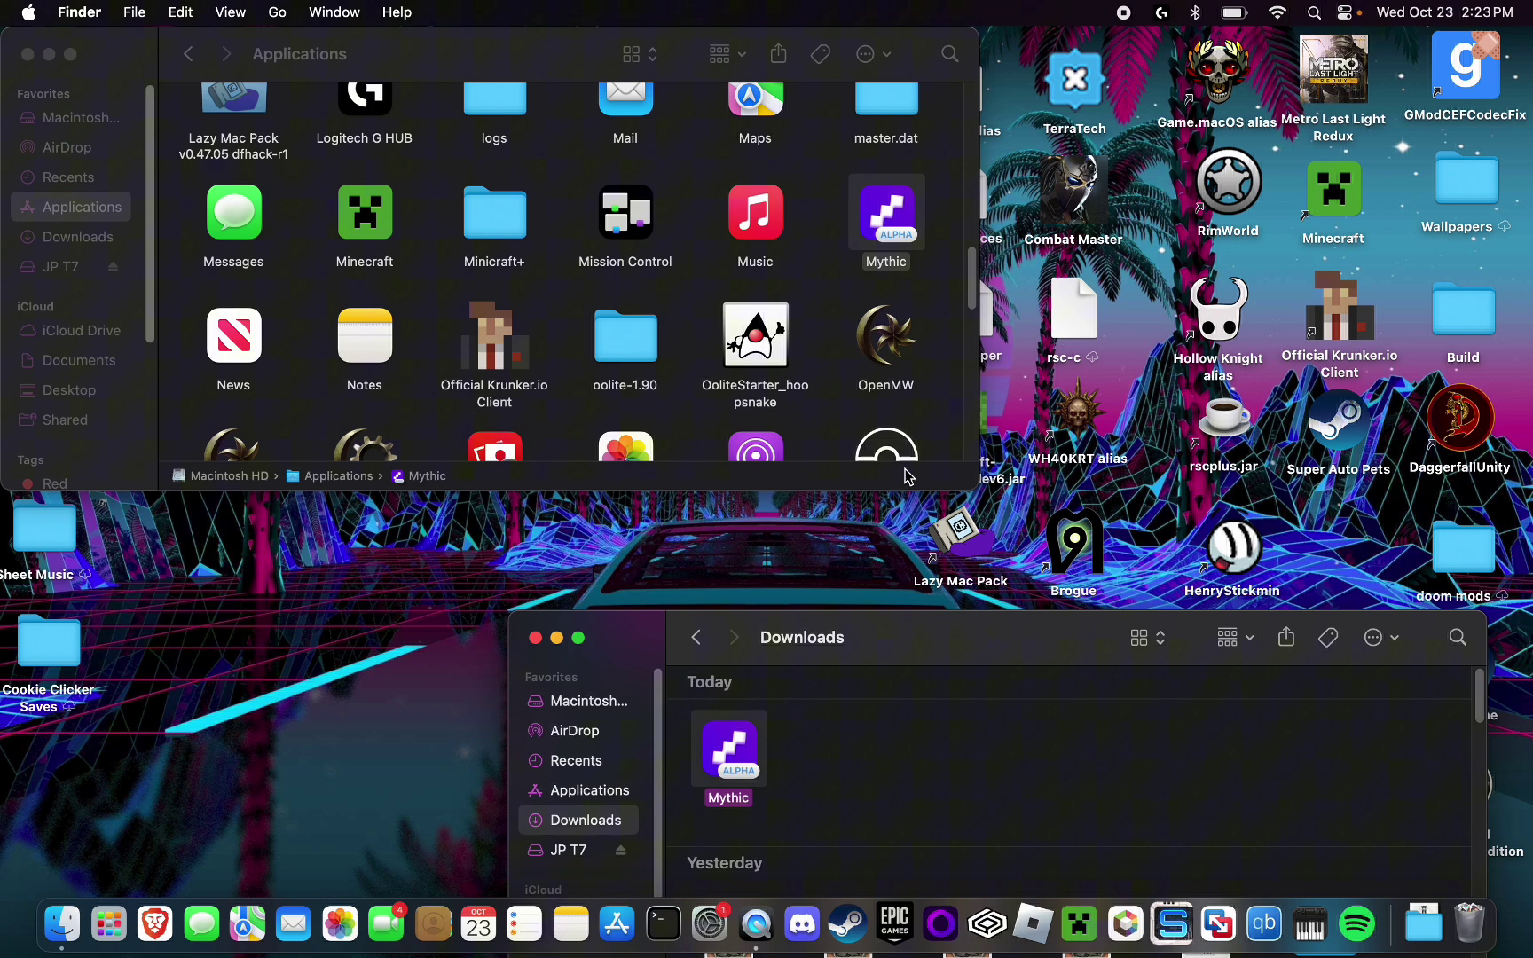
click(550, 68)
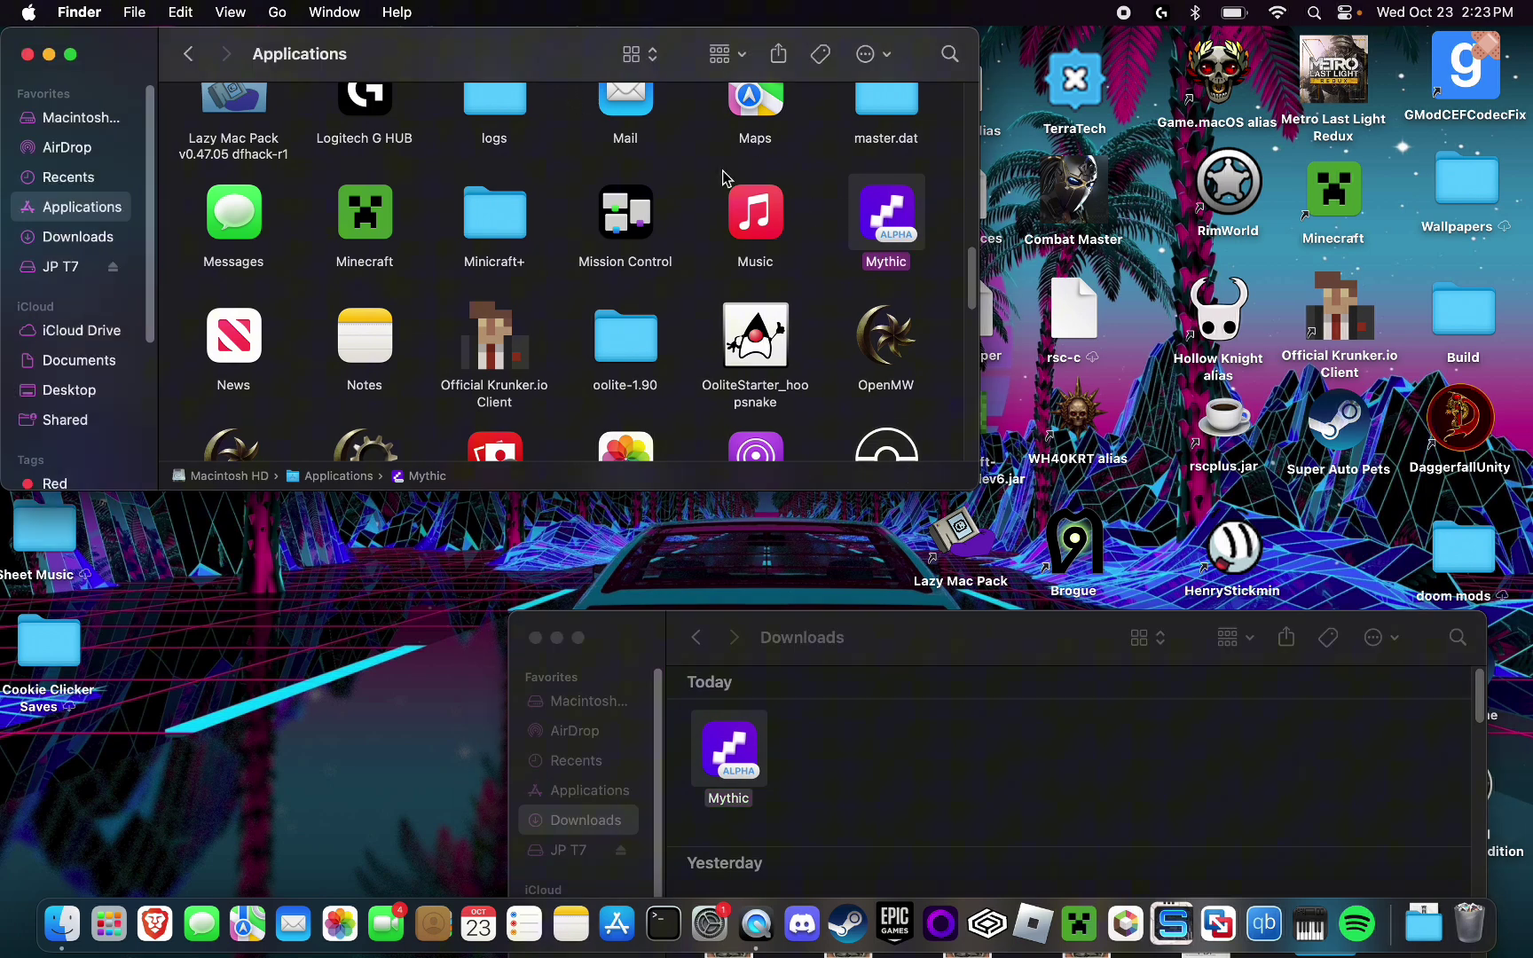
click(592, 676)
key(super+w)
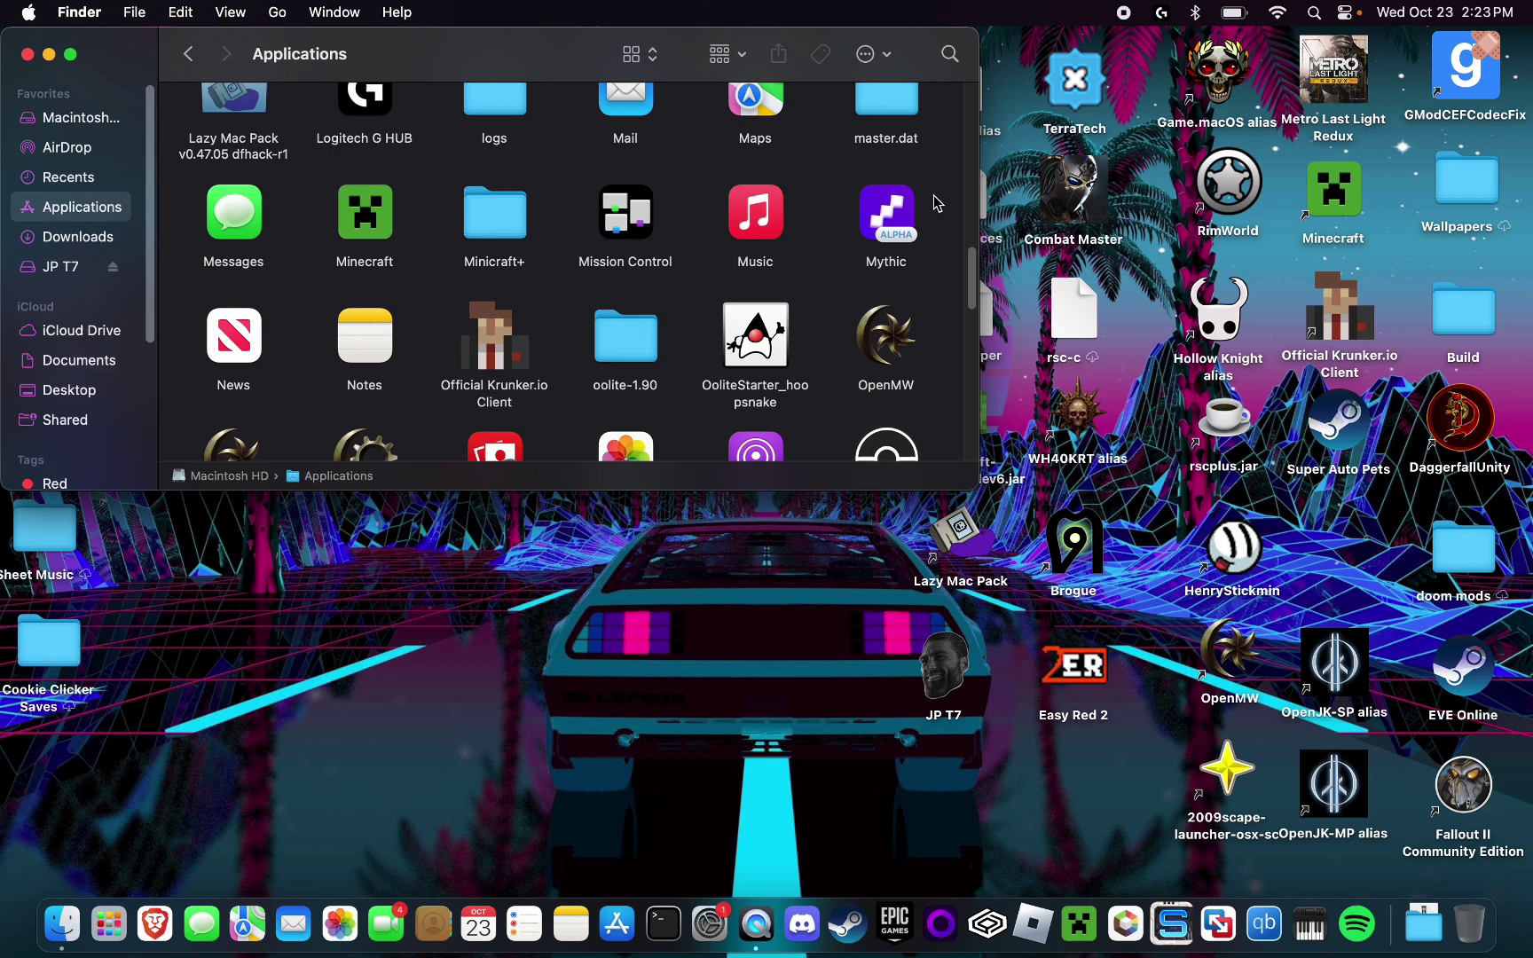
Open Mythic from Applications via its context menu and move the unverified-app warning aside.
right_click(891, 213)
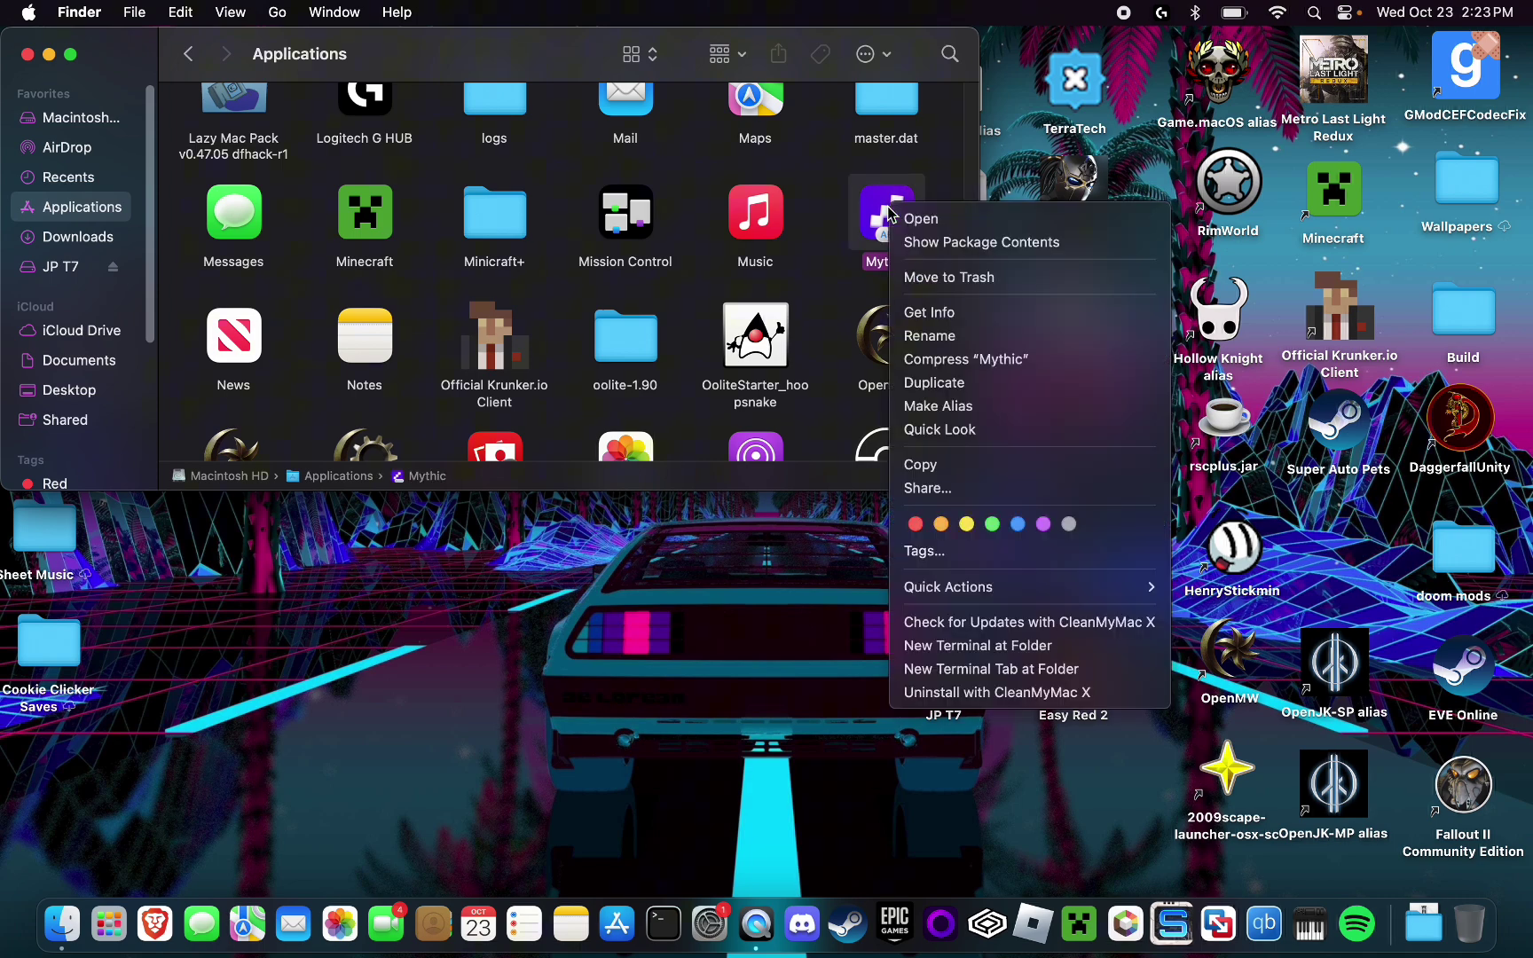
click(962, 226)
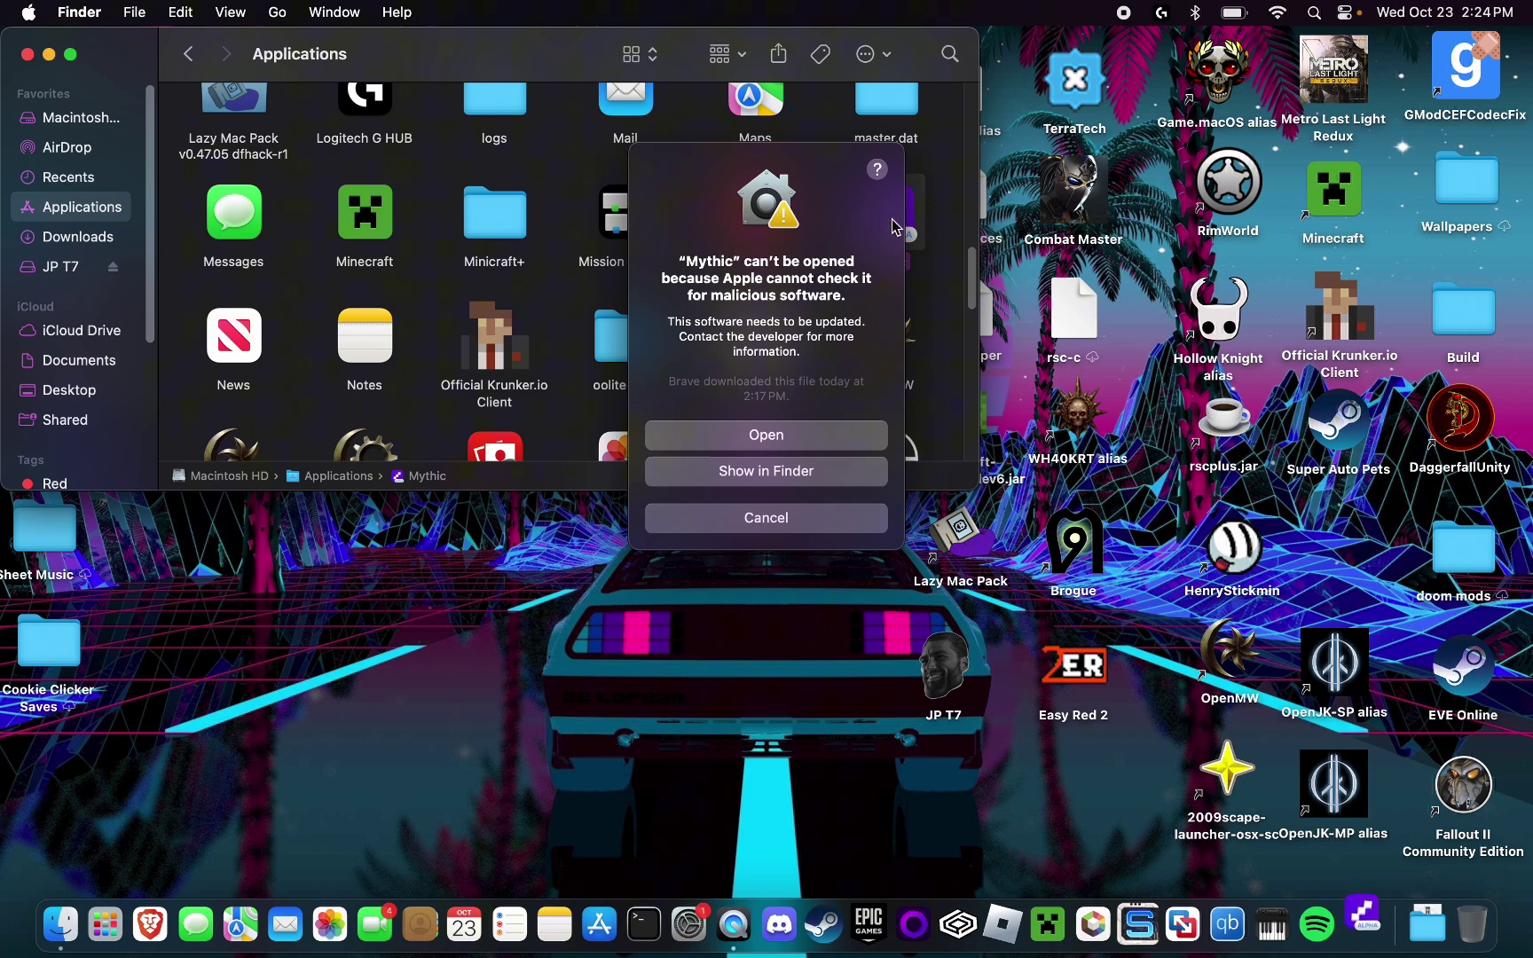
drag(821, 169, 684, 166)
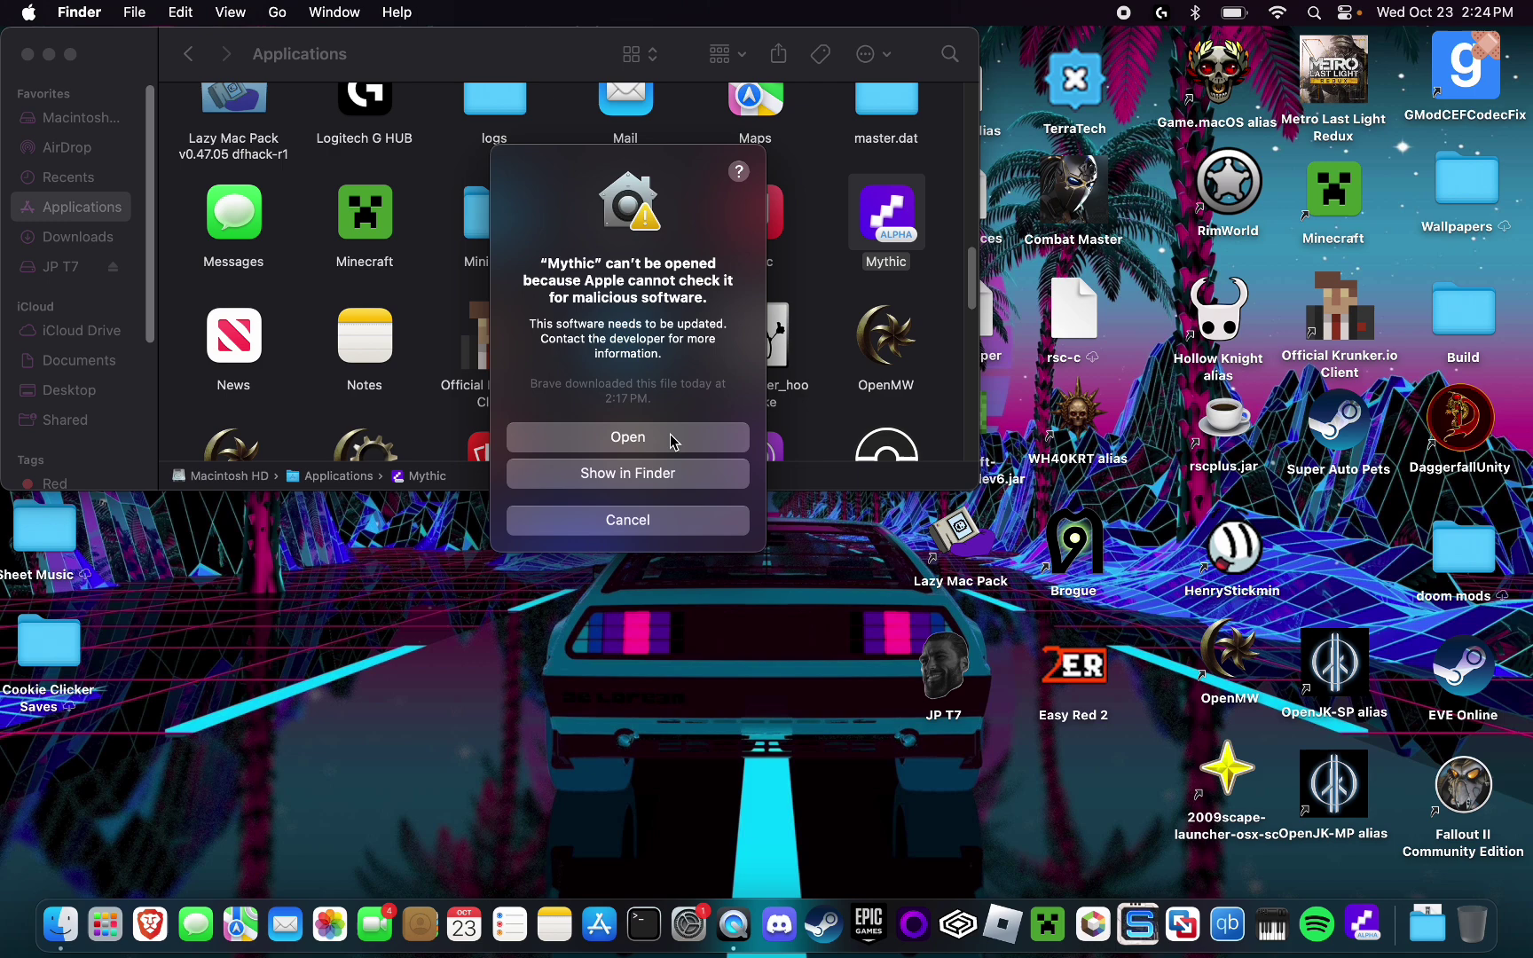
Approve opening Mythic anyway and continue past the Welcome to Mythic screen.
click(627, 436)
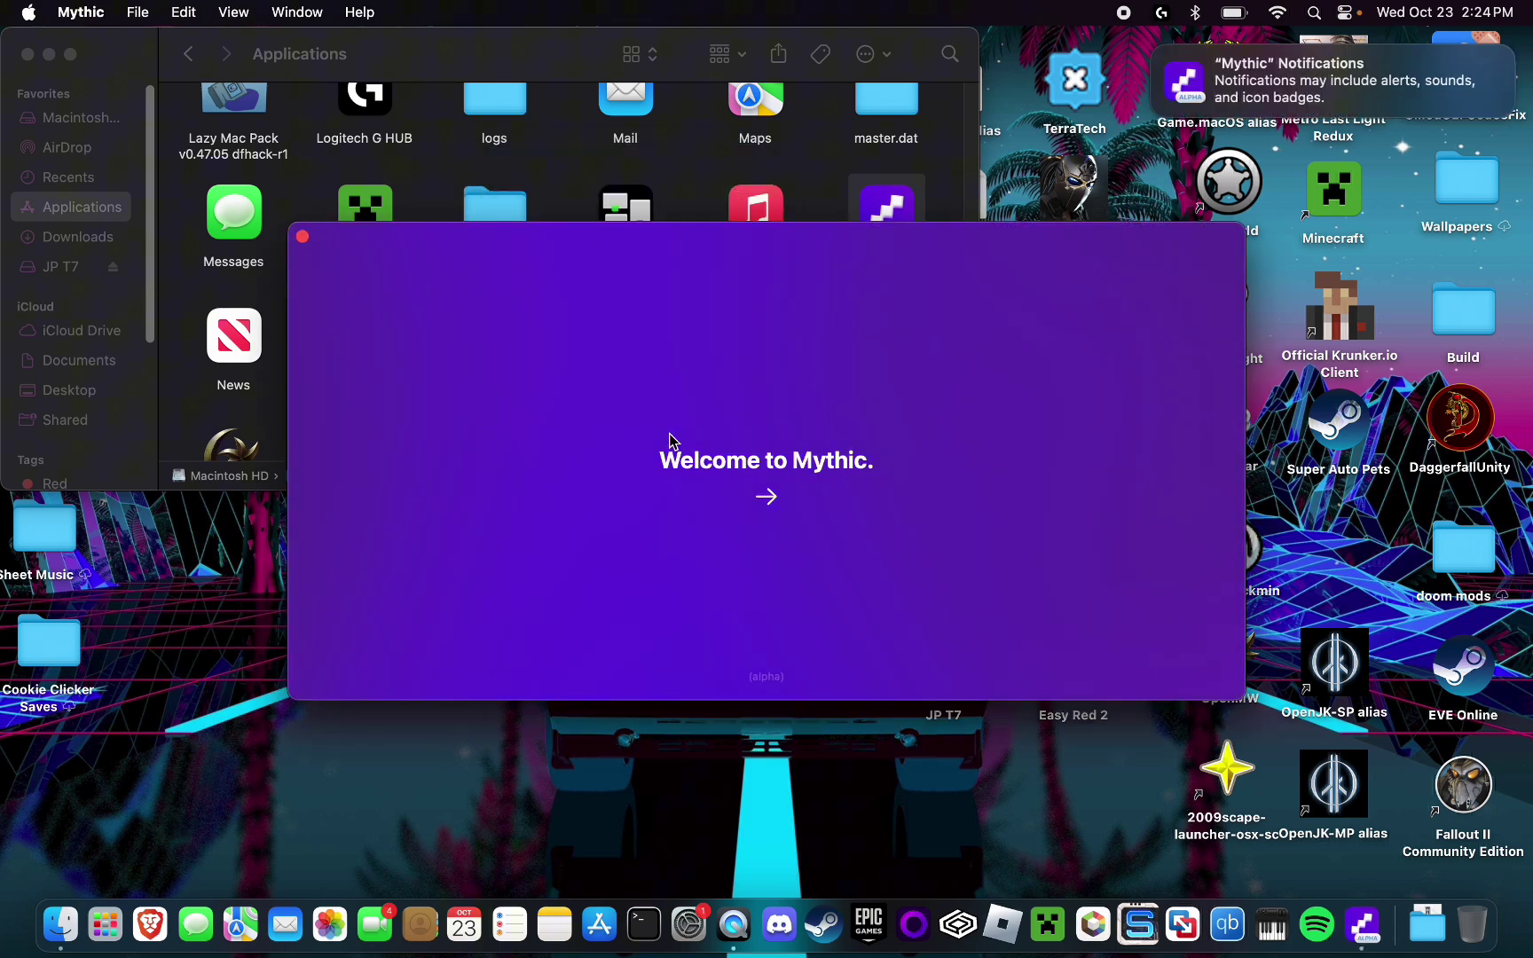
click(768, 499)
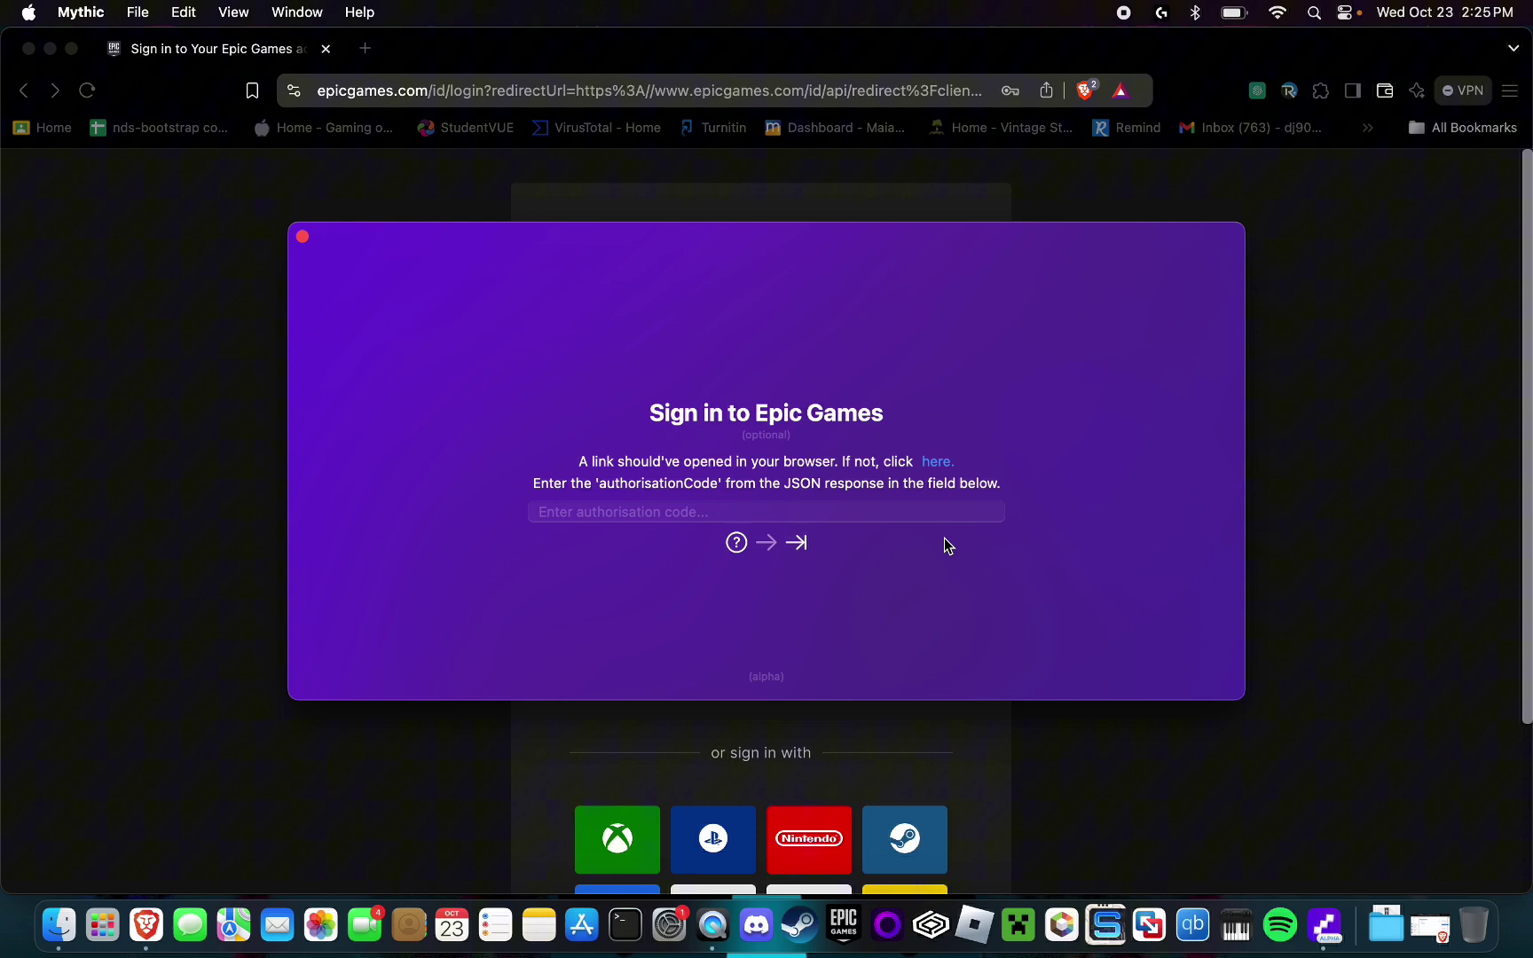
Copy the authorizationCode value from Epic's JSON response and return to Mythic's sign-in window.
click(1430, 415)
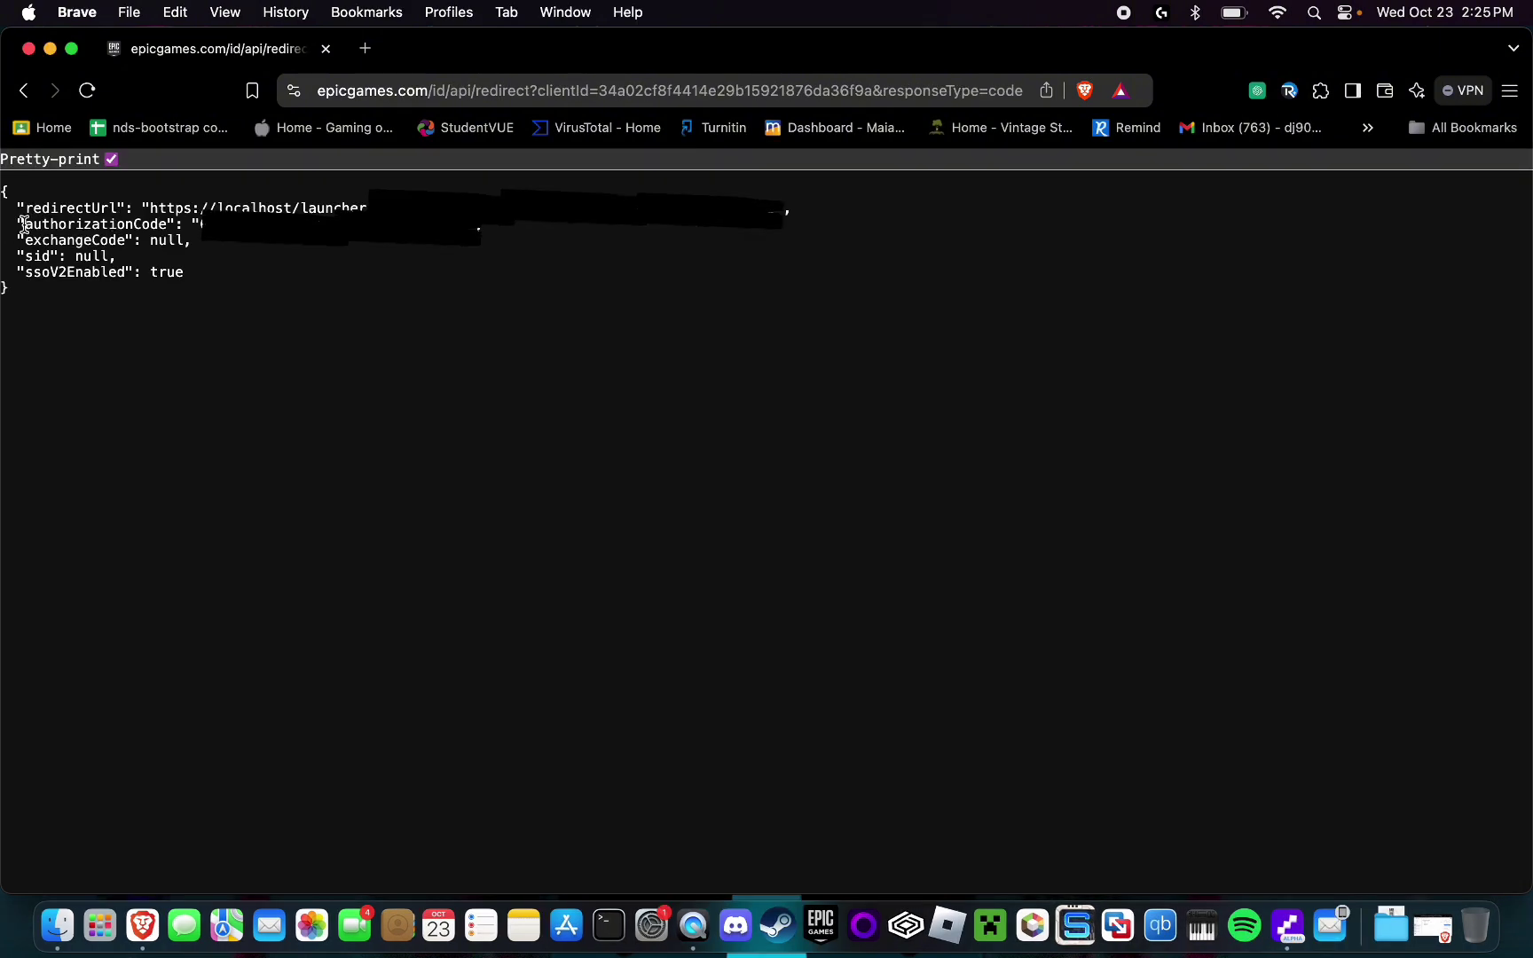
drag(25, 224, 506, 239)
click(213, 246)
click(201, 223)
click(1286, 925)
Paste the authorisation code to sign in to Epic, then install the Mythic Engine.
click(729, 513)
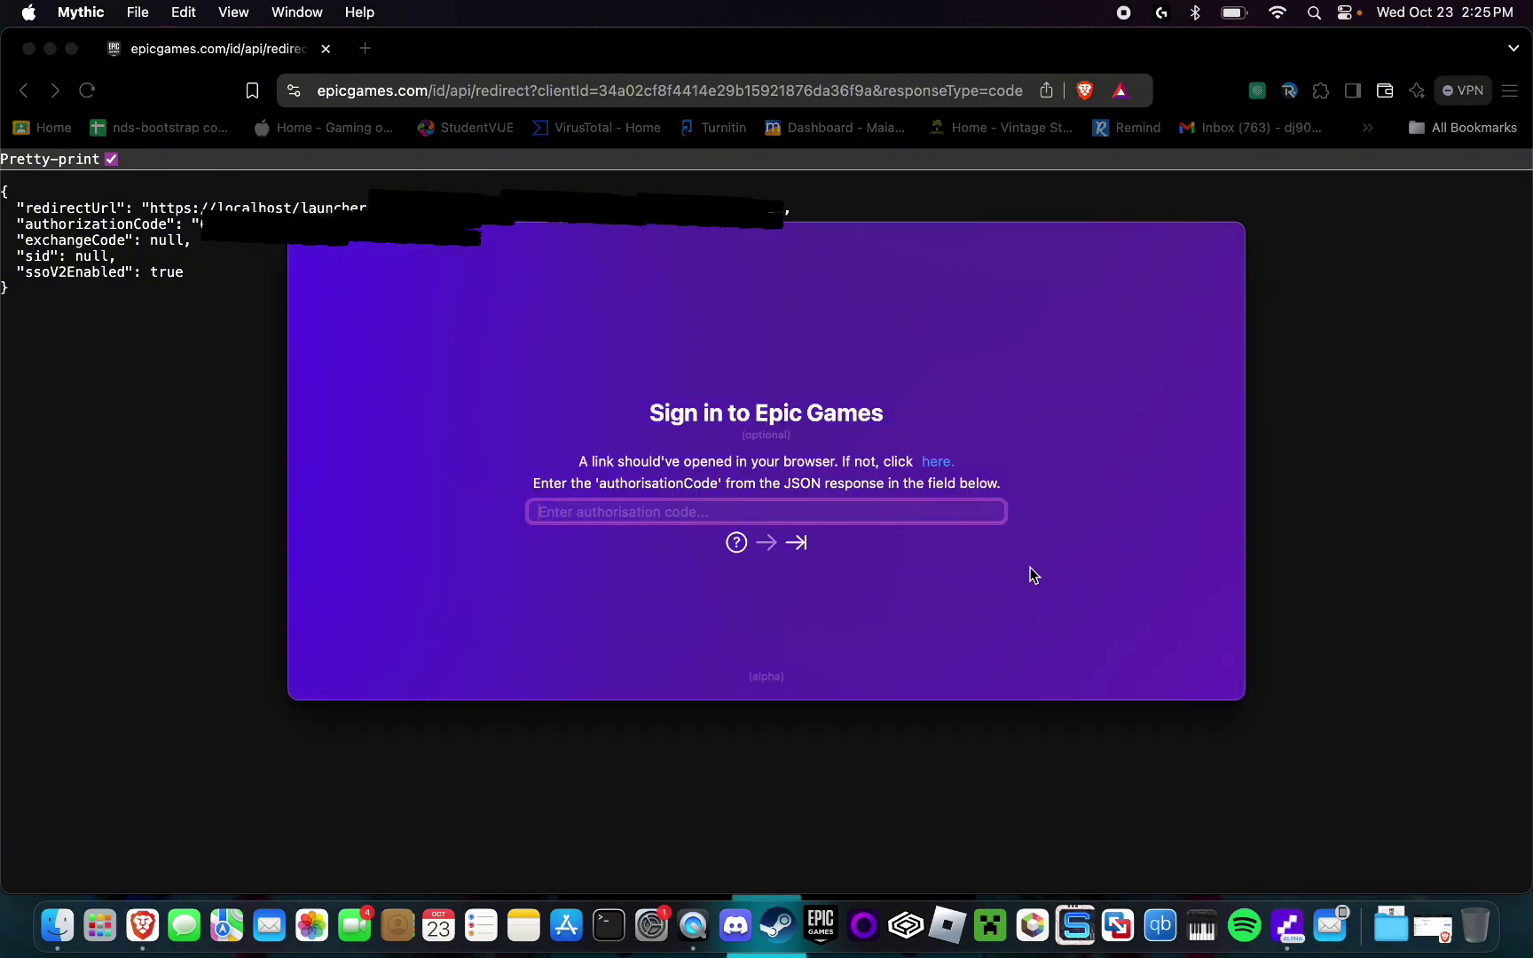
key(super+v)
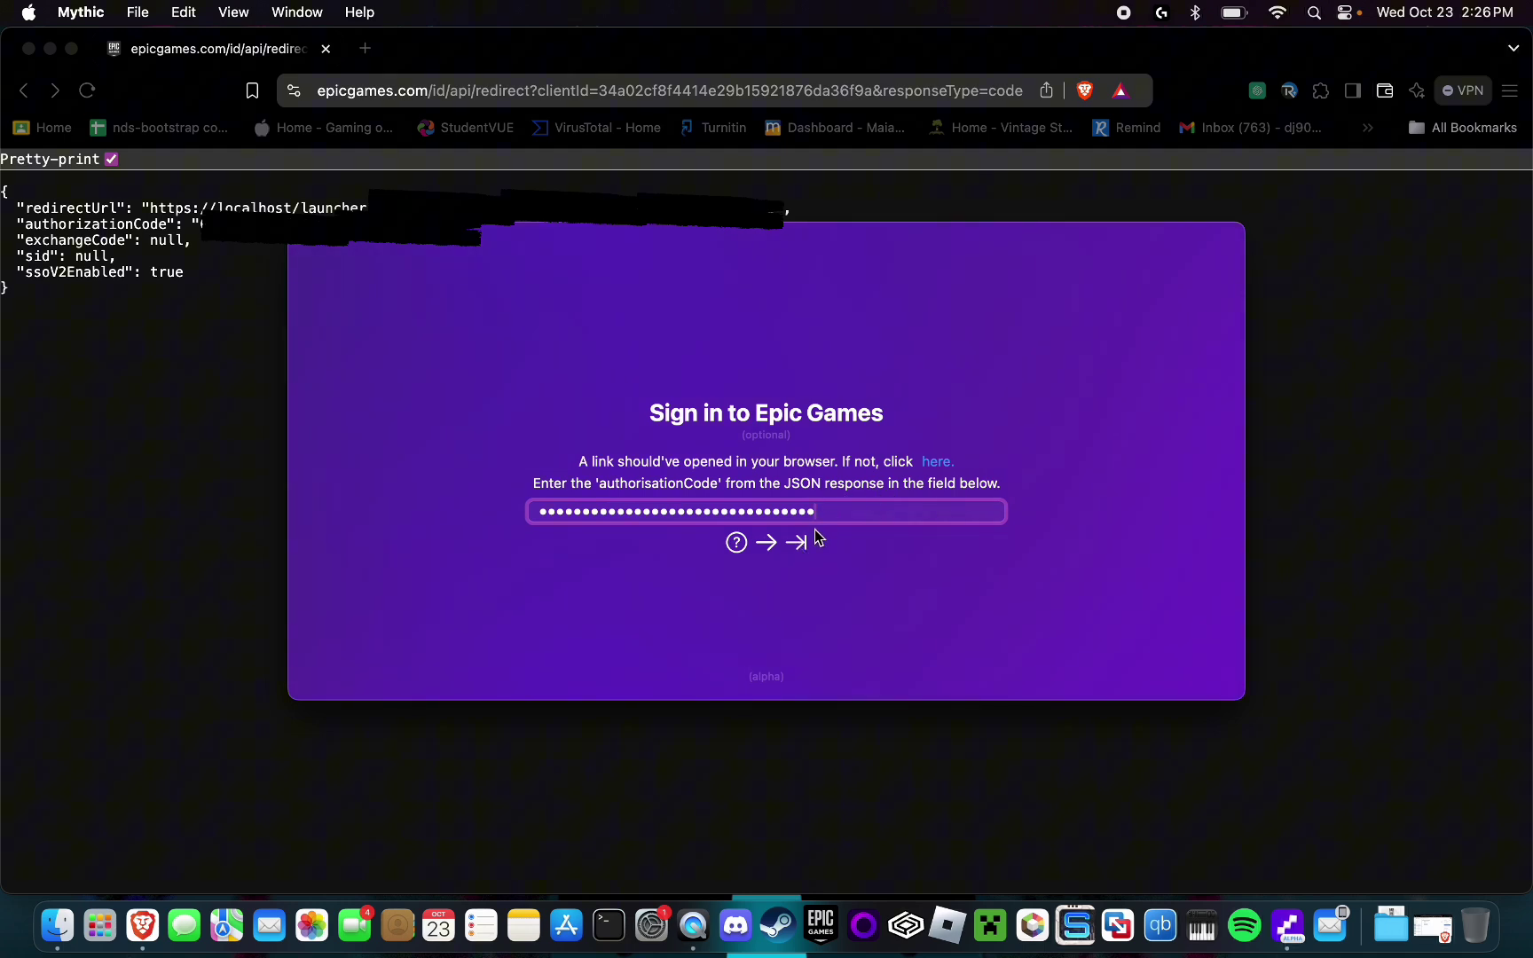
drag(848, 560, 822, 558)
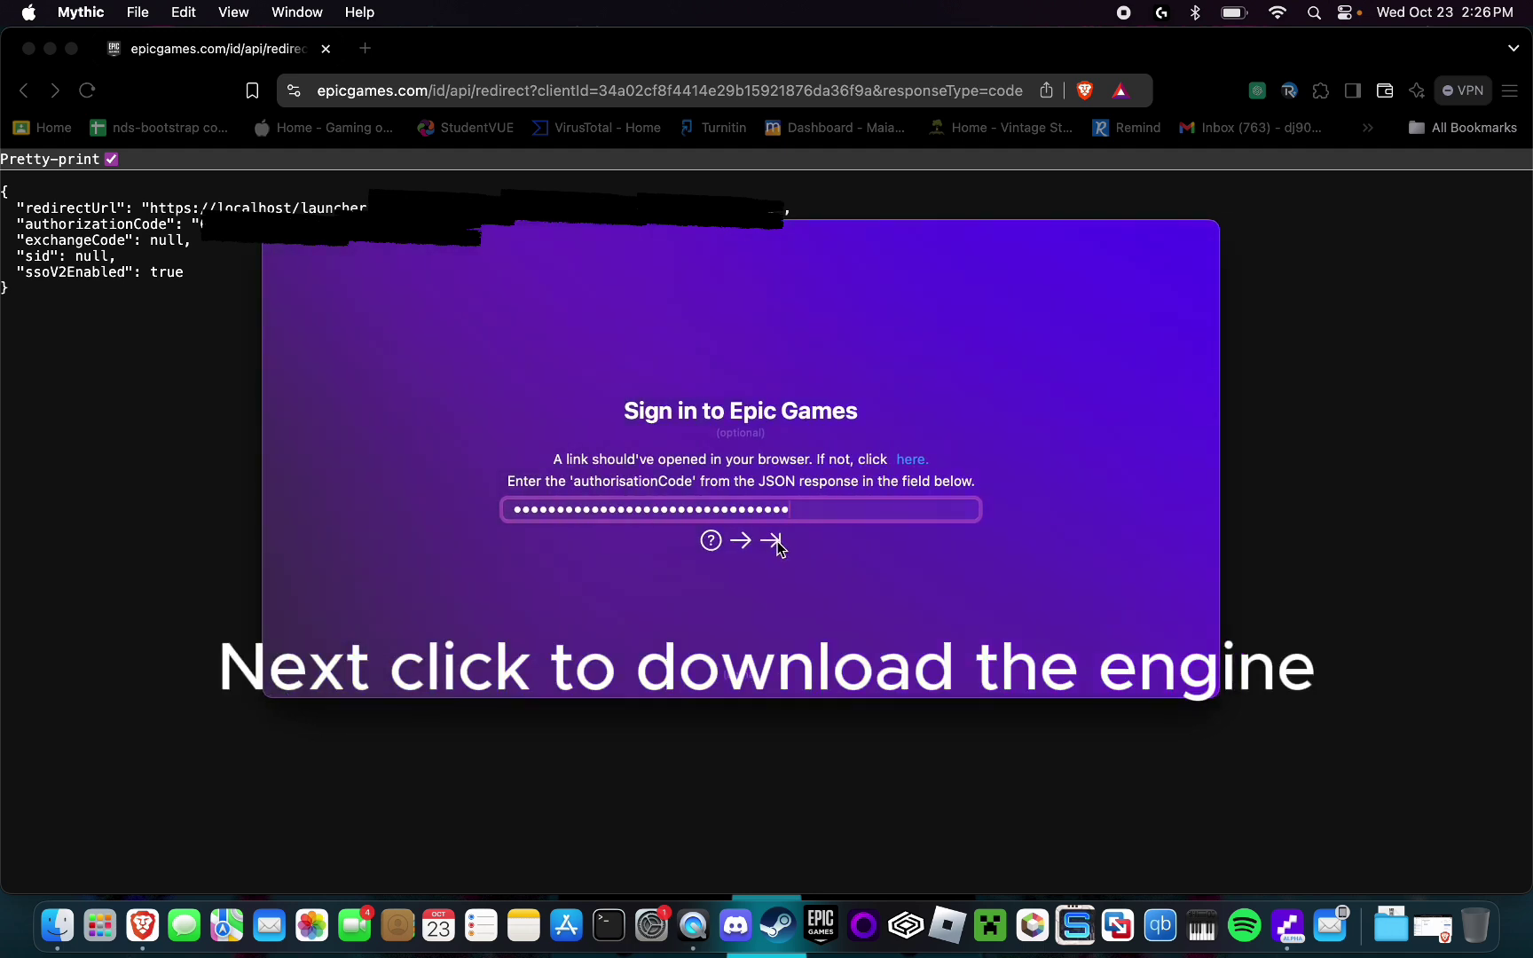
click(742, 539)
click(708, 548)
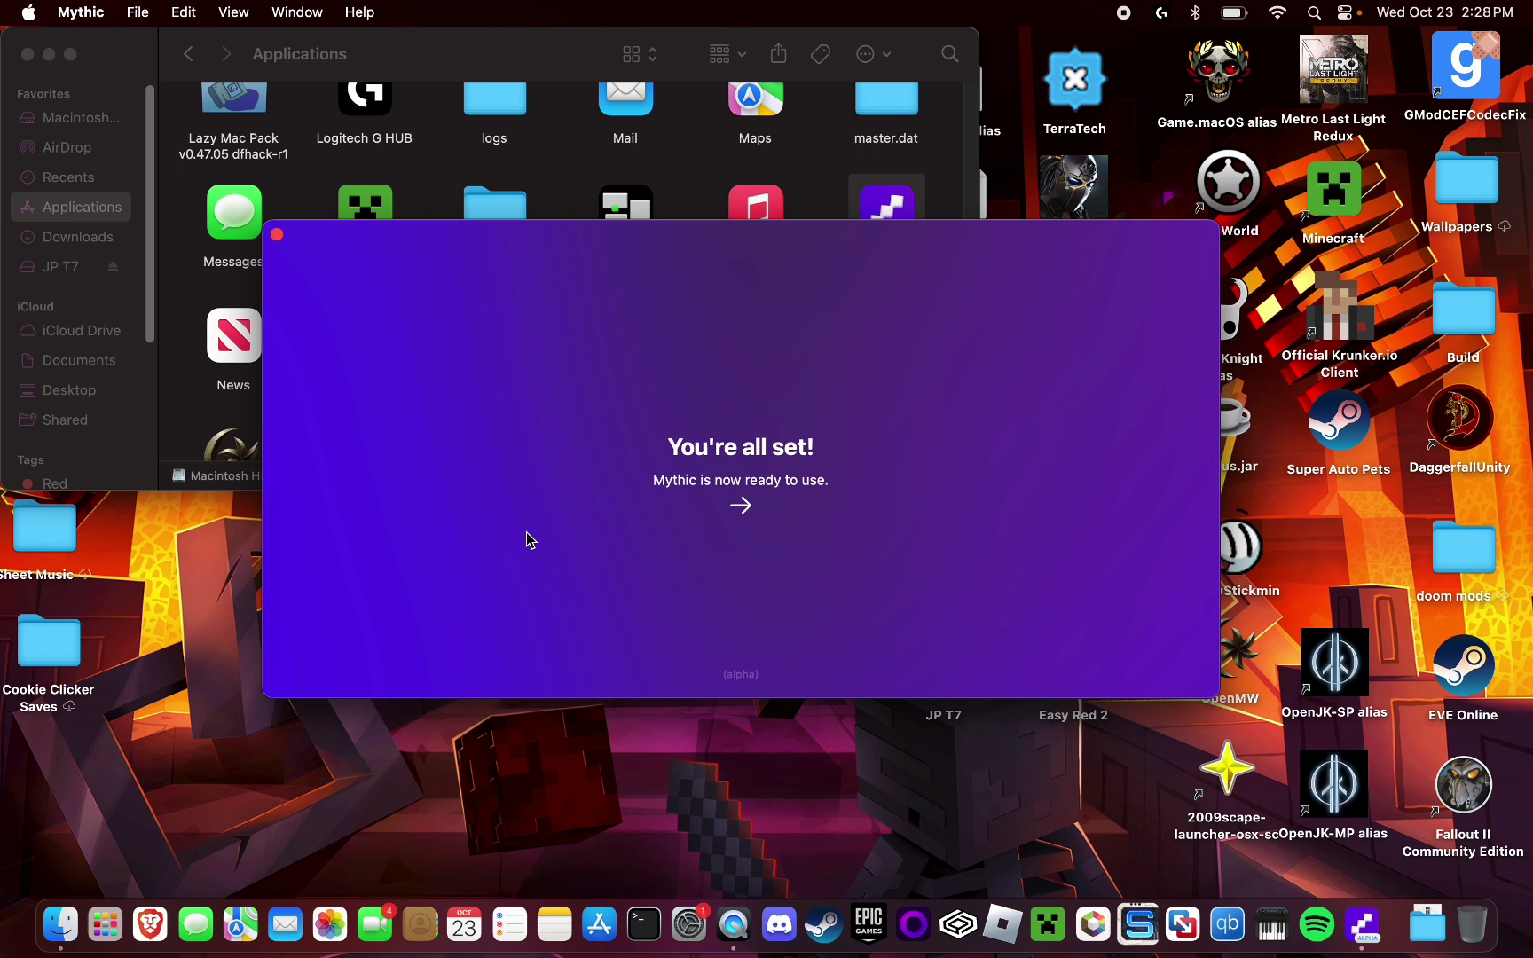
Finish onboarding from the You're all set screen and view the Epic games Library.
click(743, 507)
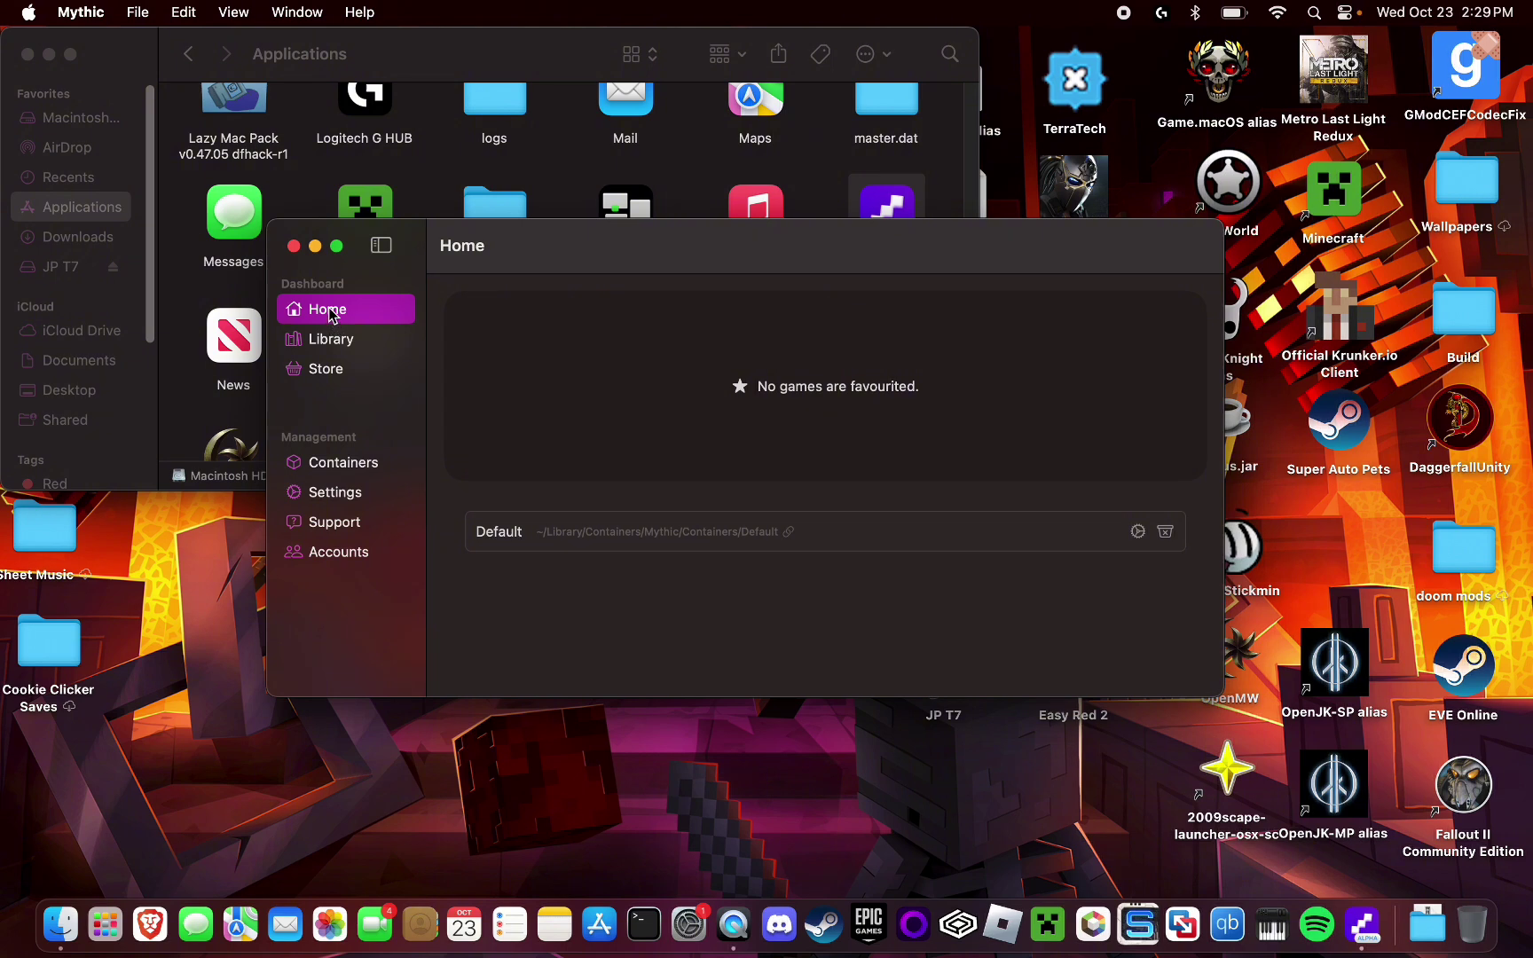
click(347, 346)
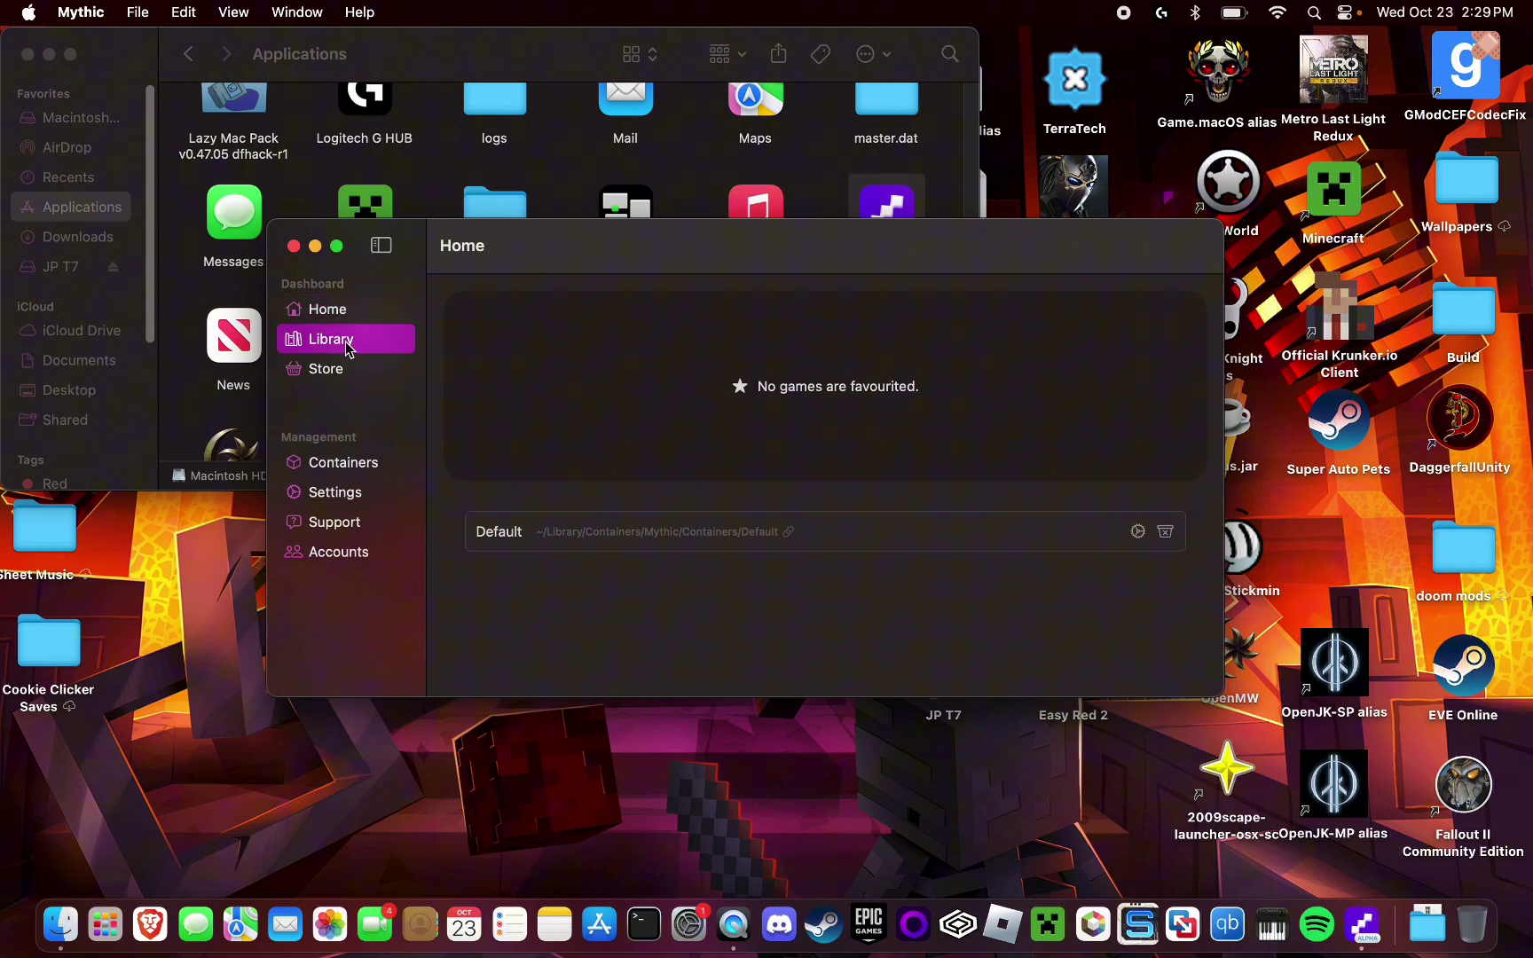
drag(438, 697, 860, 639)
scroll(860, 639, left, 10)
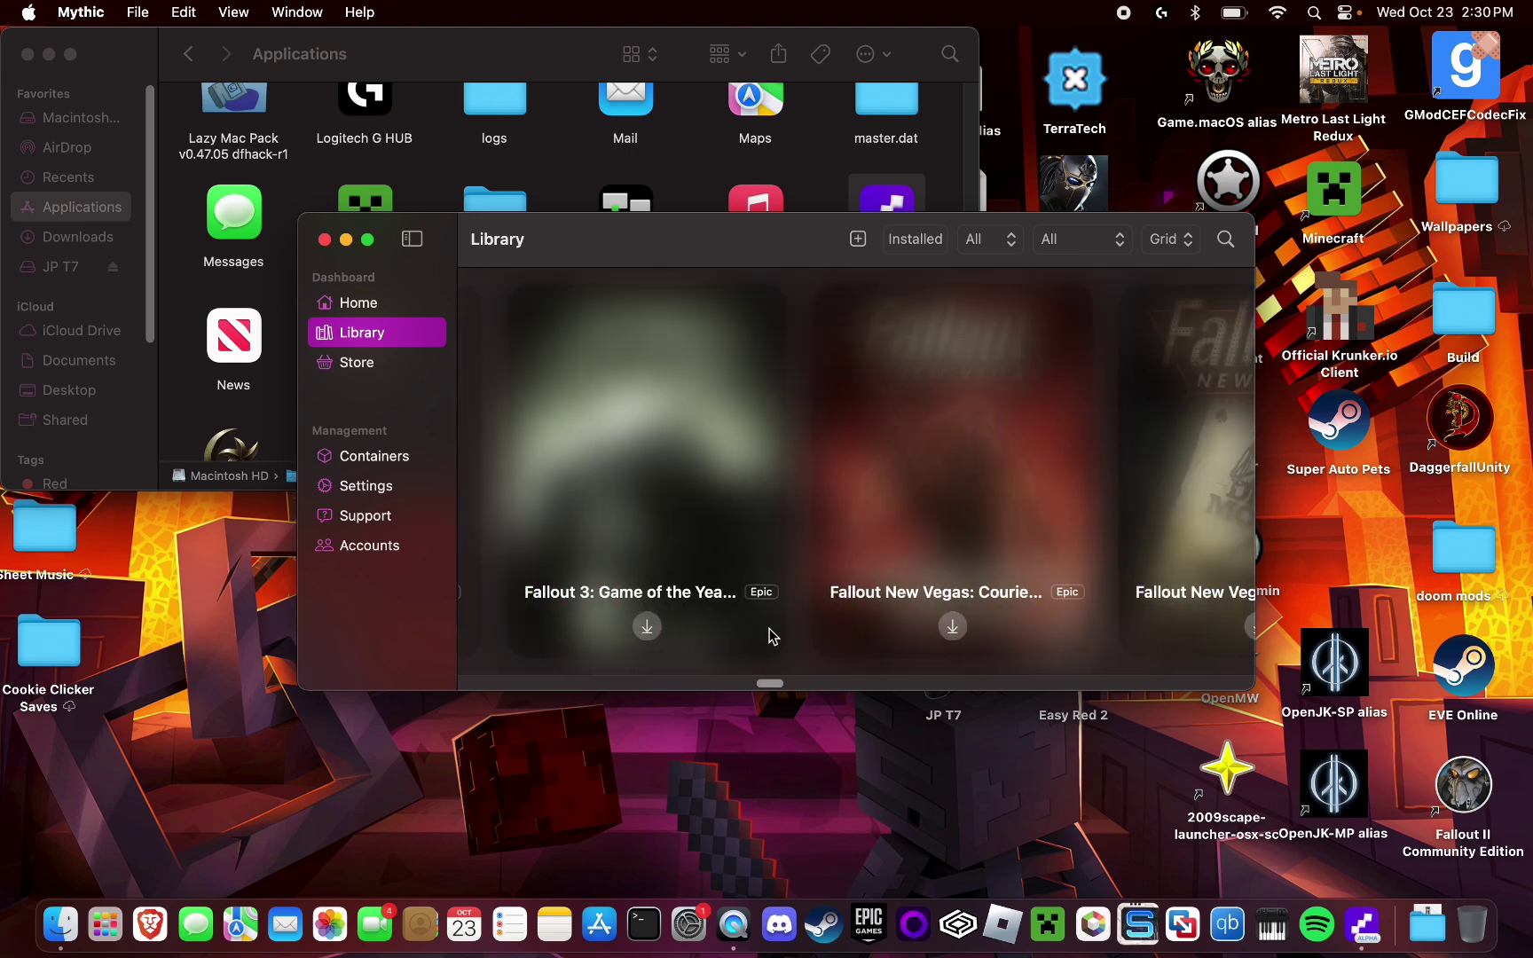
click(864, 627)
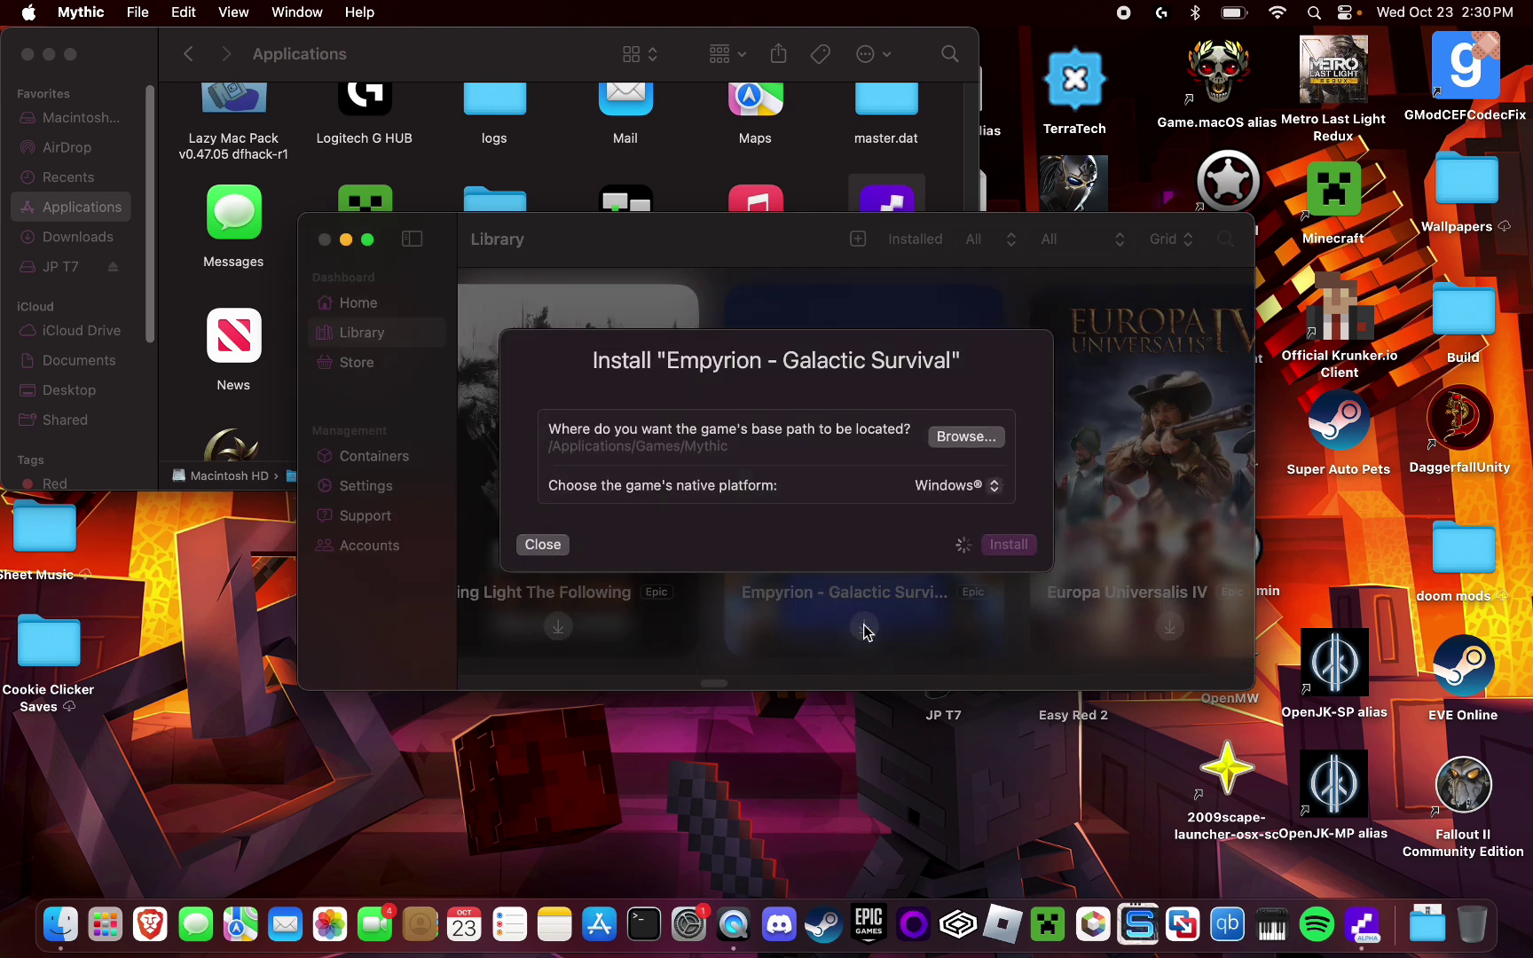
click(994, 490)
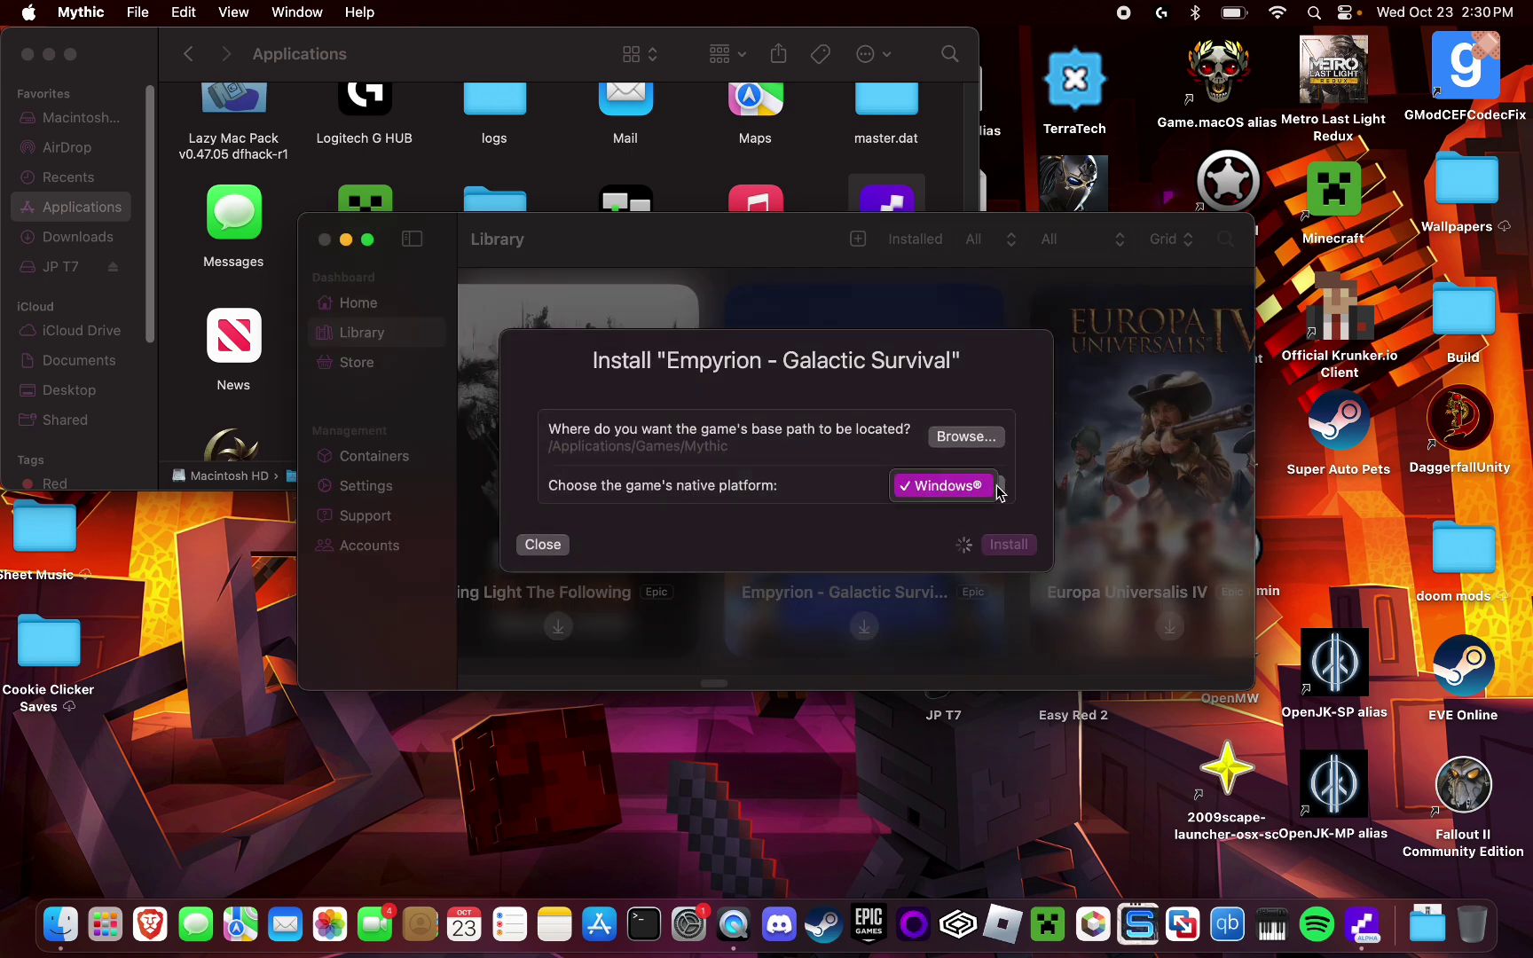
click(992, 486)
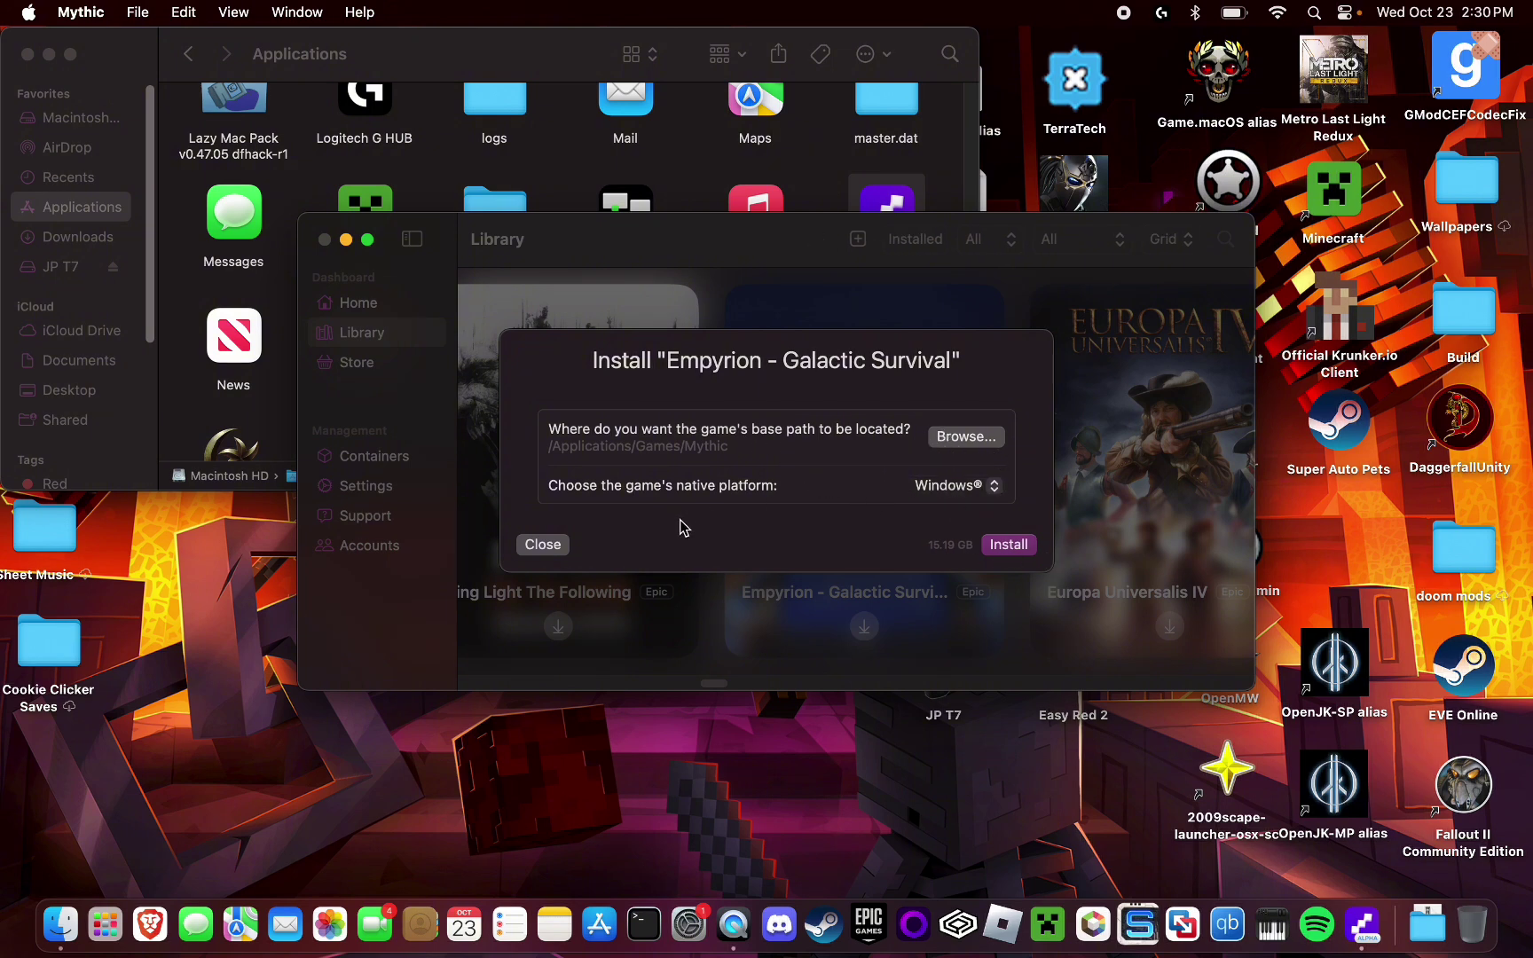
click(533, 551)
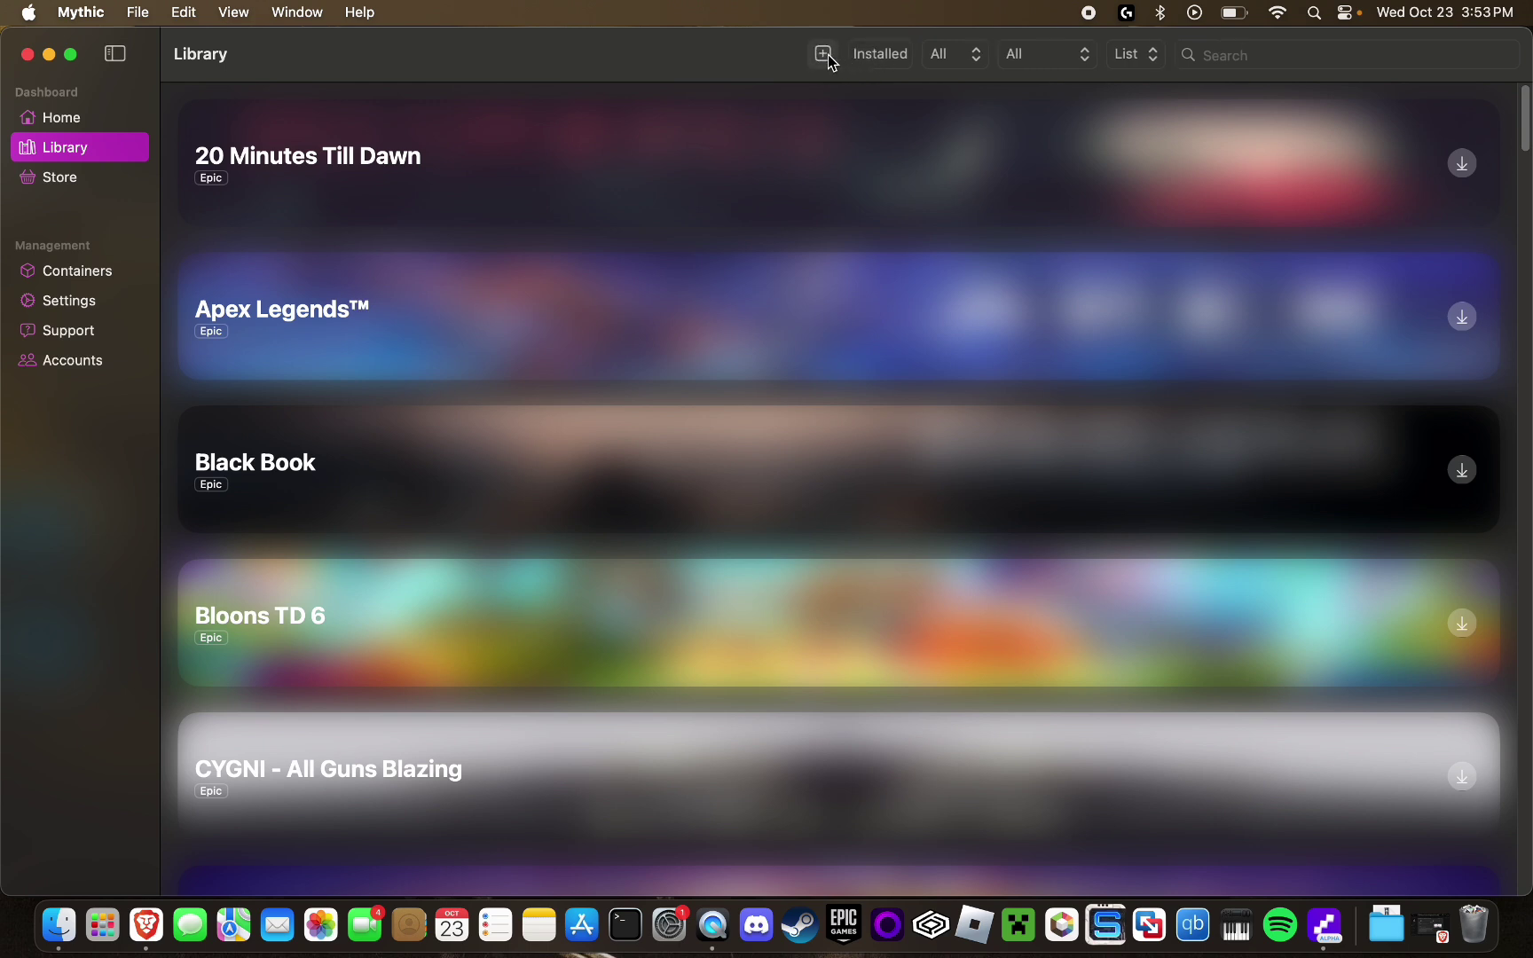
Add a Local game with native platform Windows® and browse for its file.
click(824, 55)
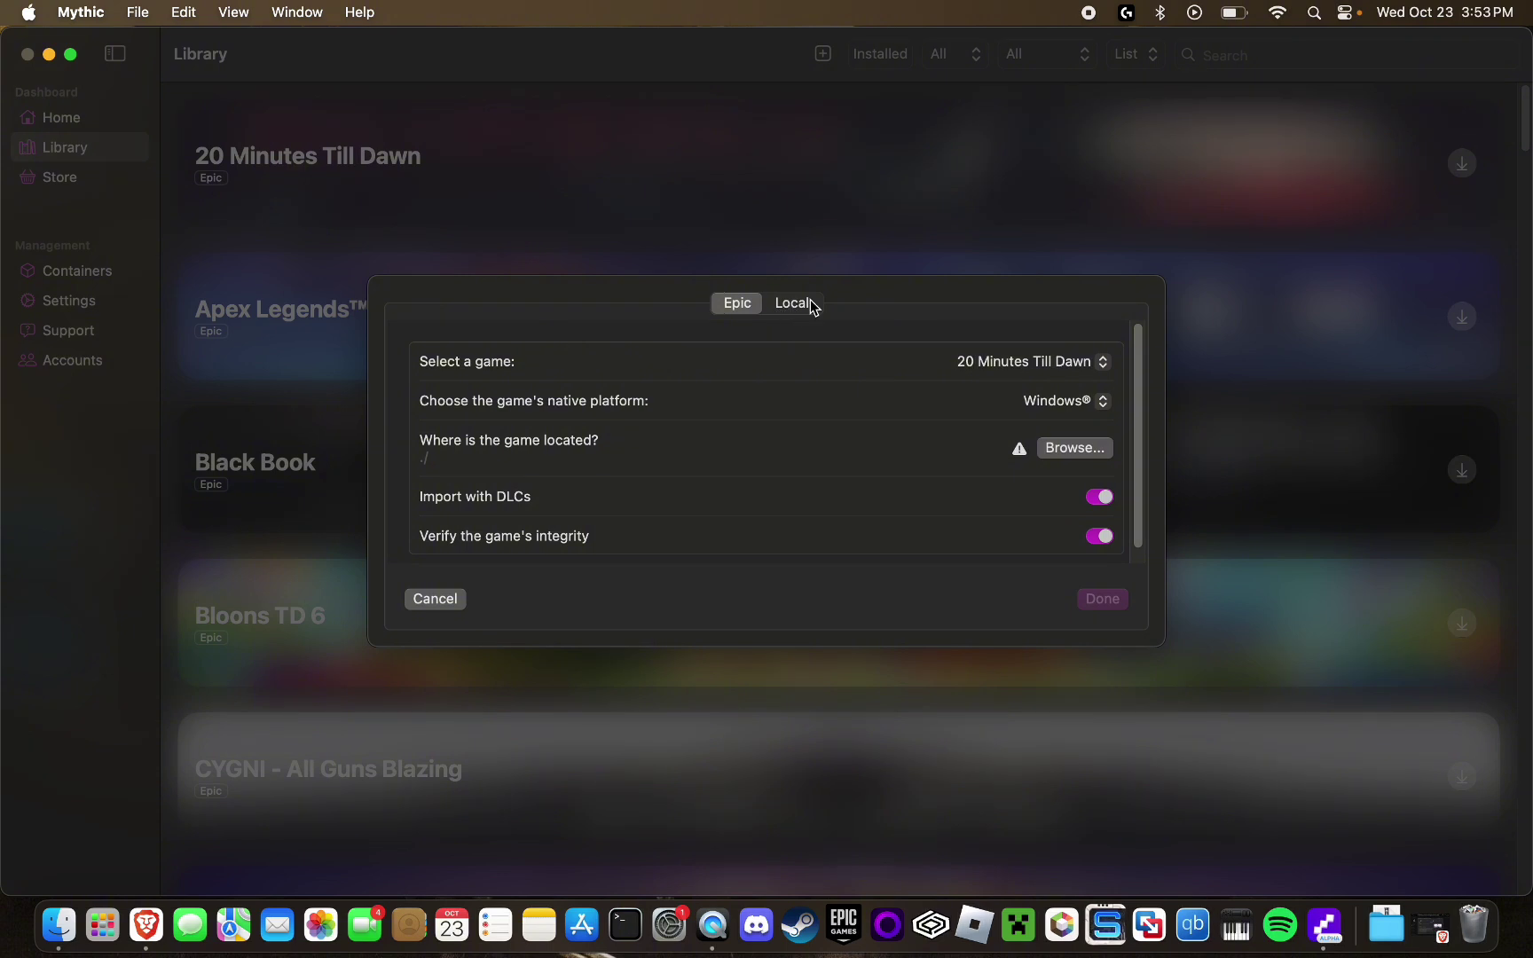
click(806, 307)
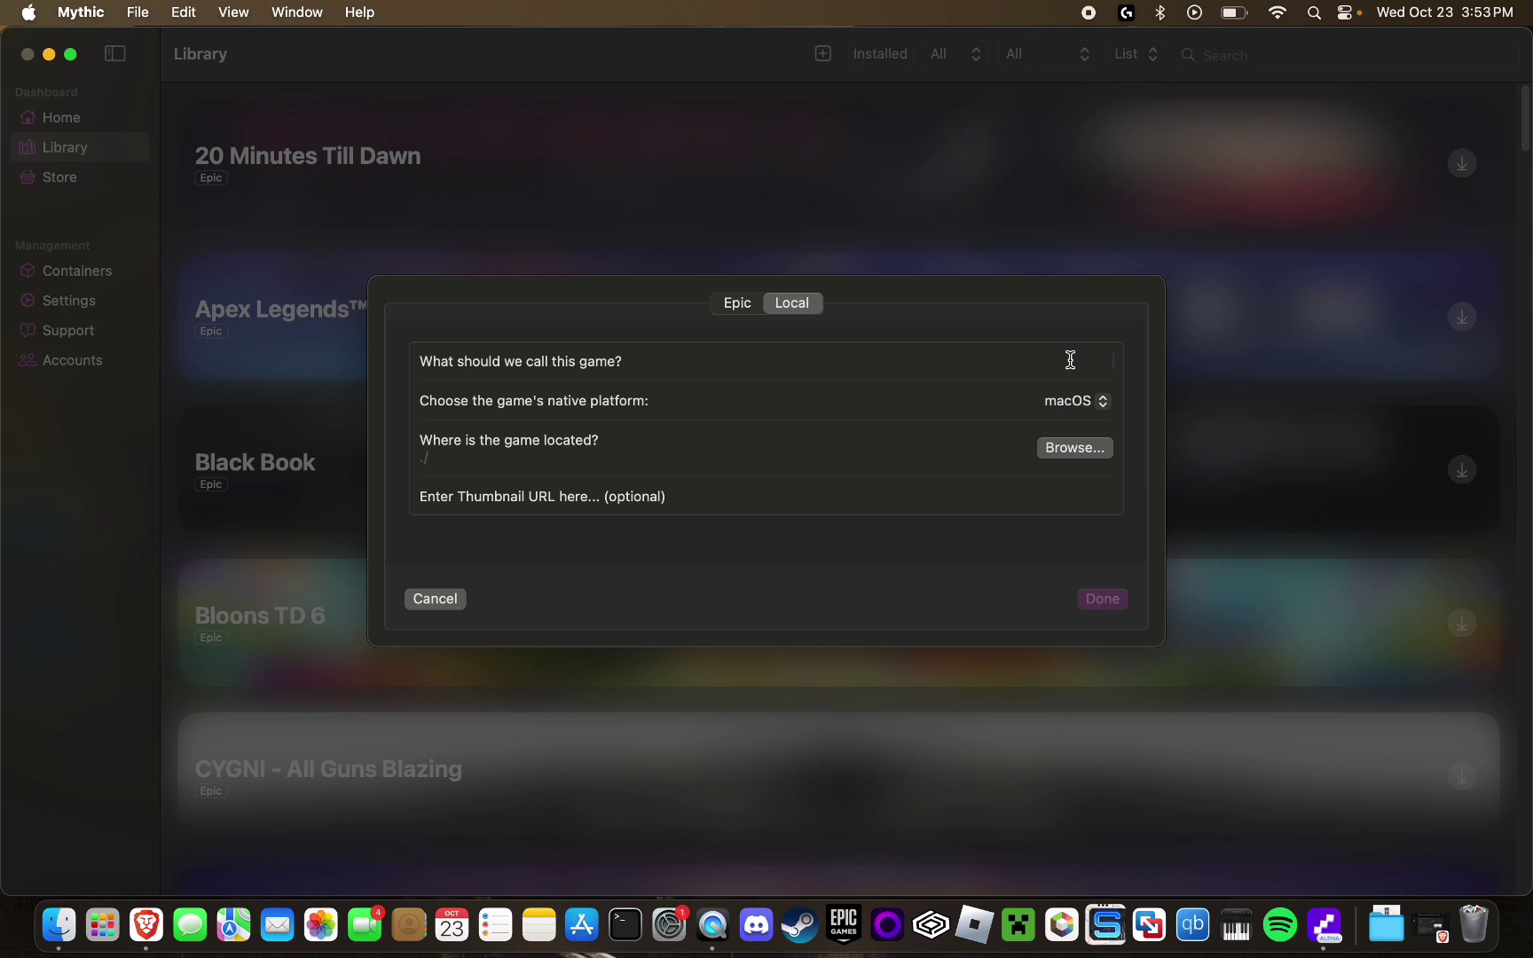
text(kdn asnjkanf)
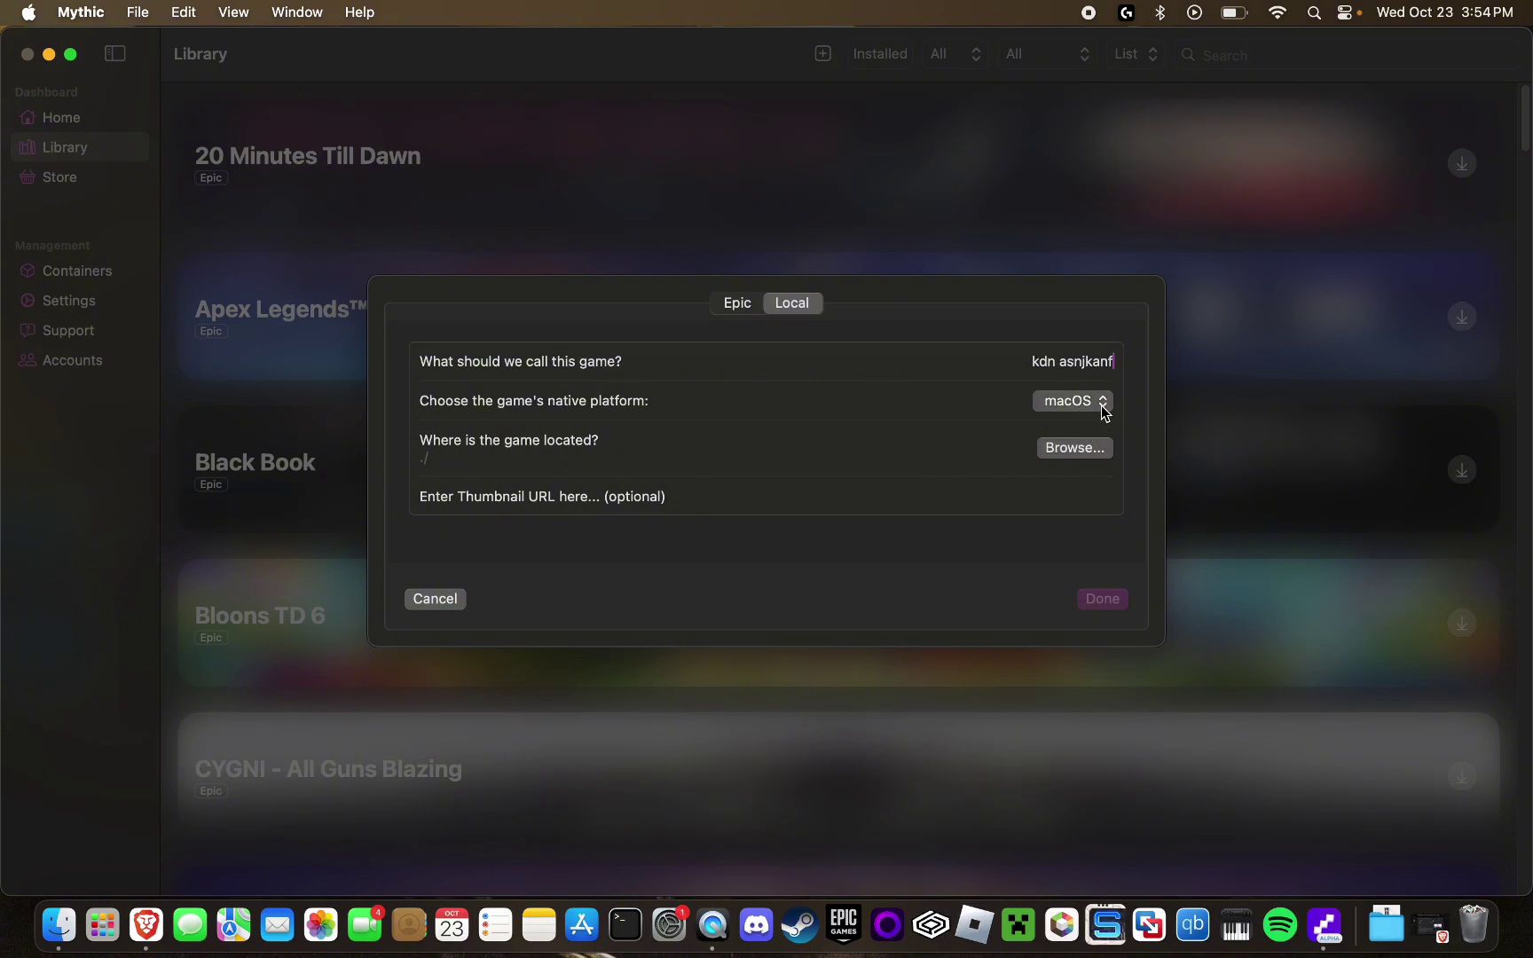
click(1104, 404)
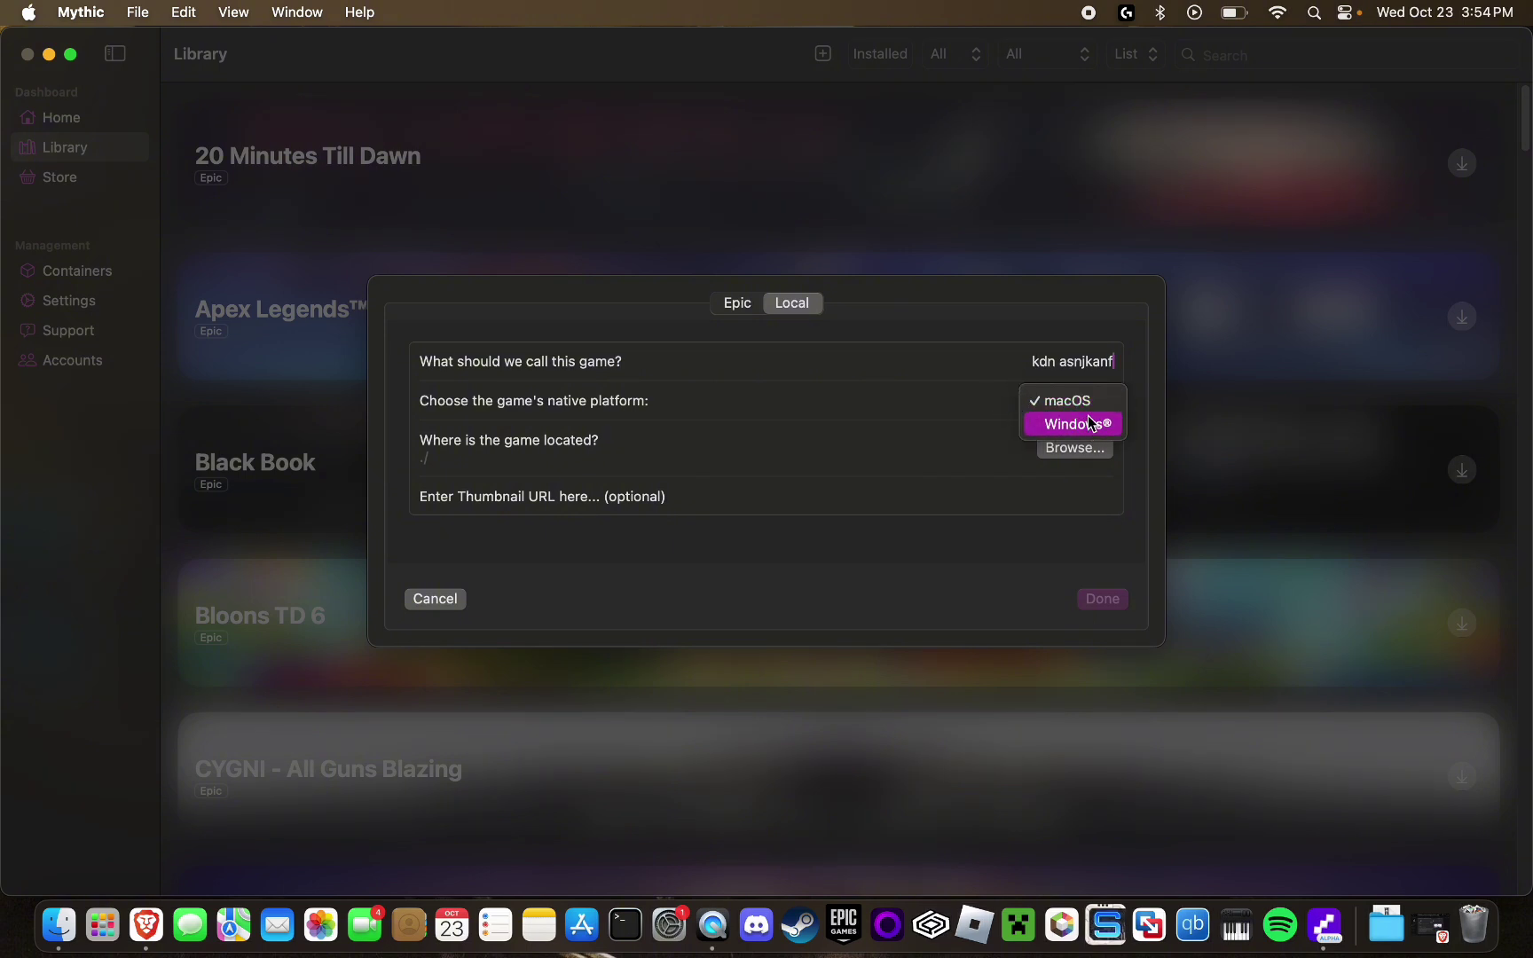
click(1091, 423)
click(1078, 424)
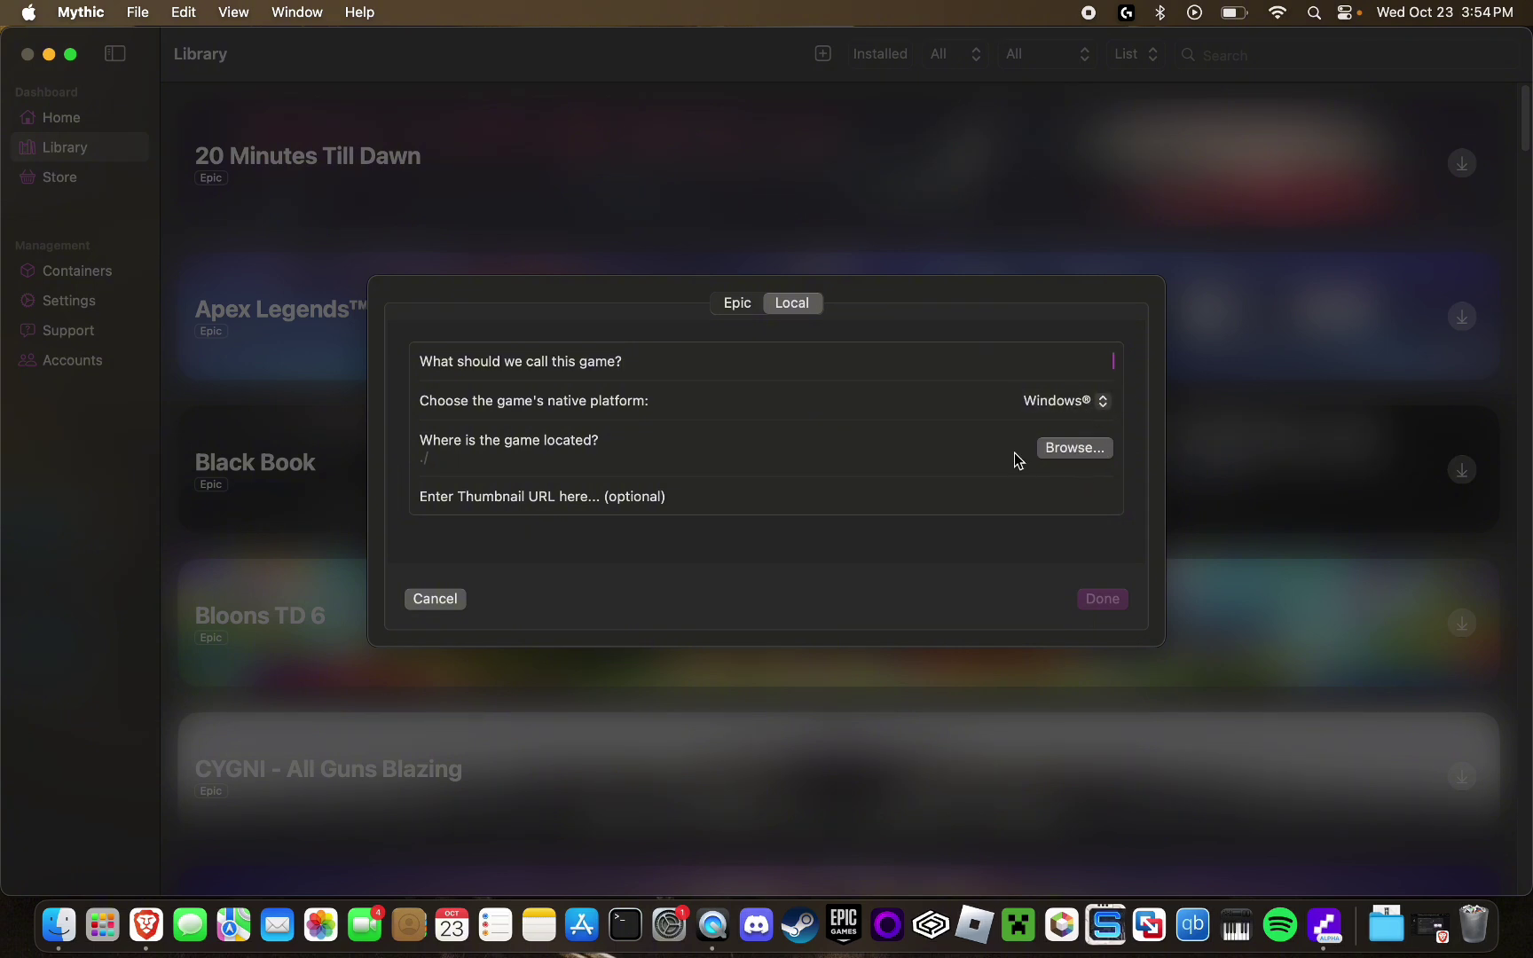
click(1090, 447)
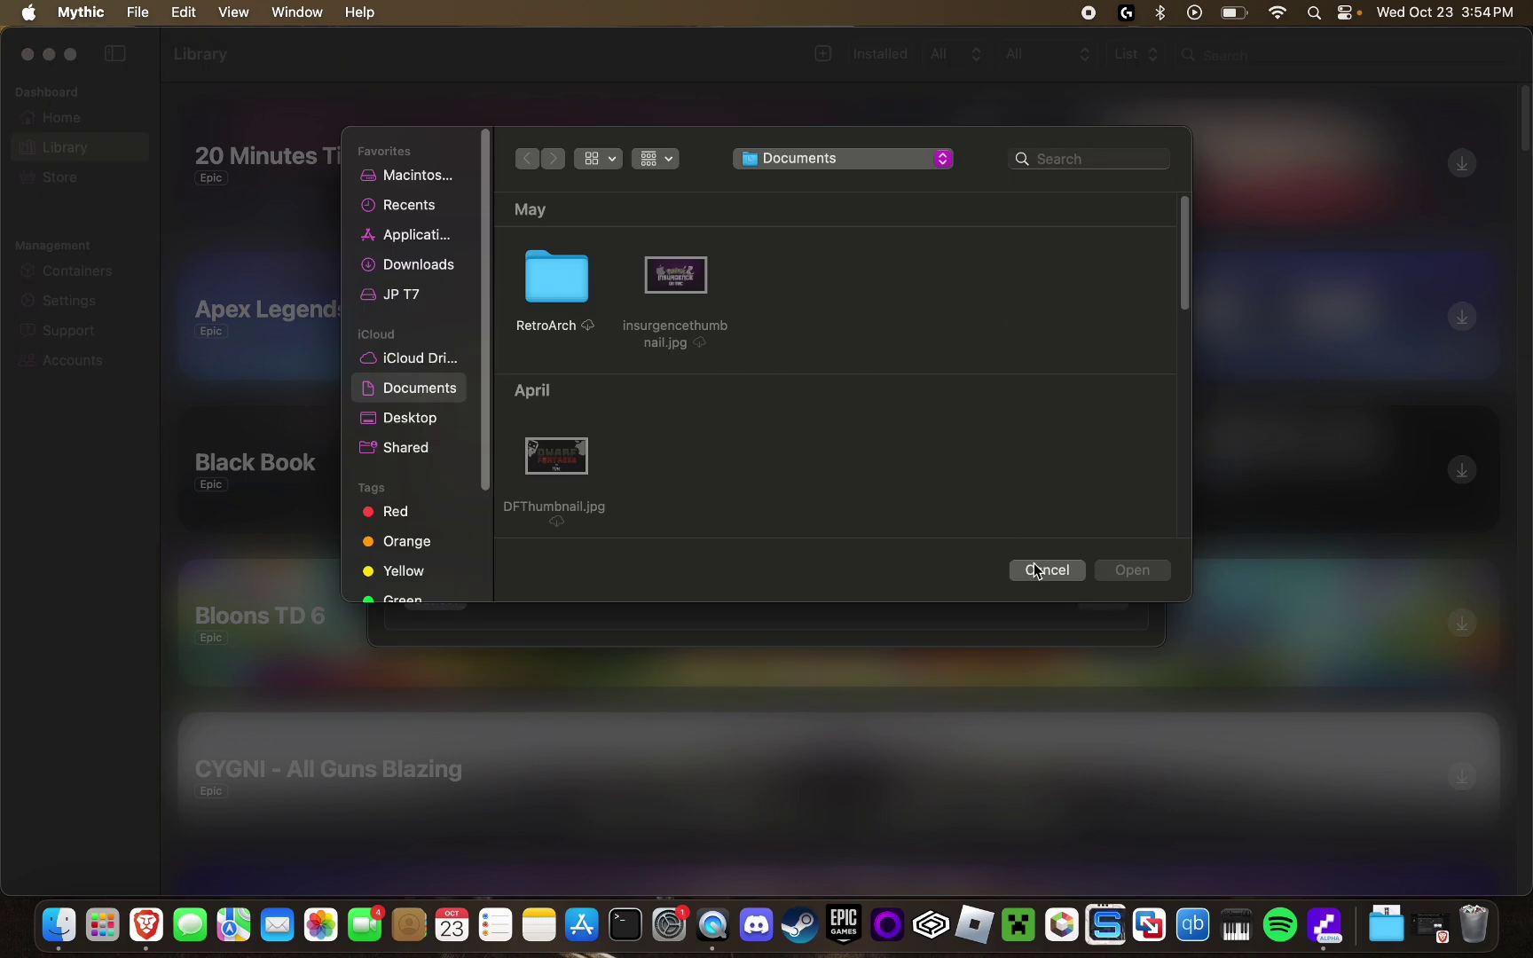
Search the JP T7 drive for 'ultra' and add ULTRAKILL.exe as the ULTRAKILL game.
click(431, 293)
text(ultra)
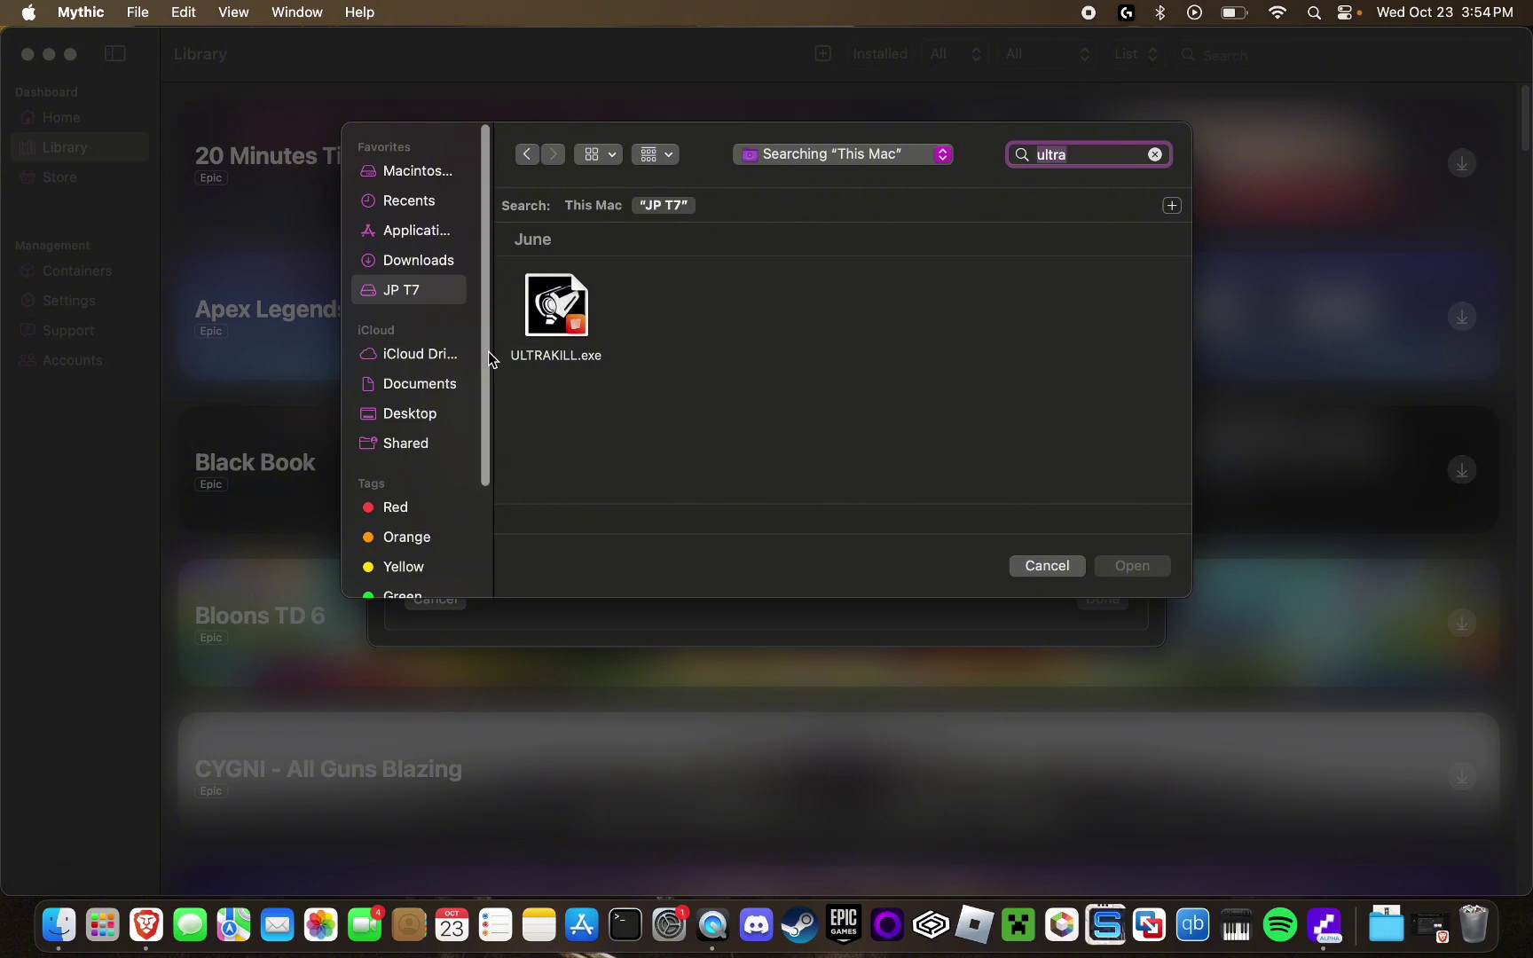
click(572, 332)
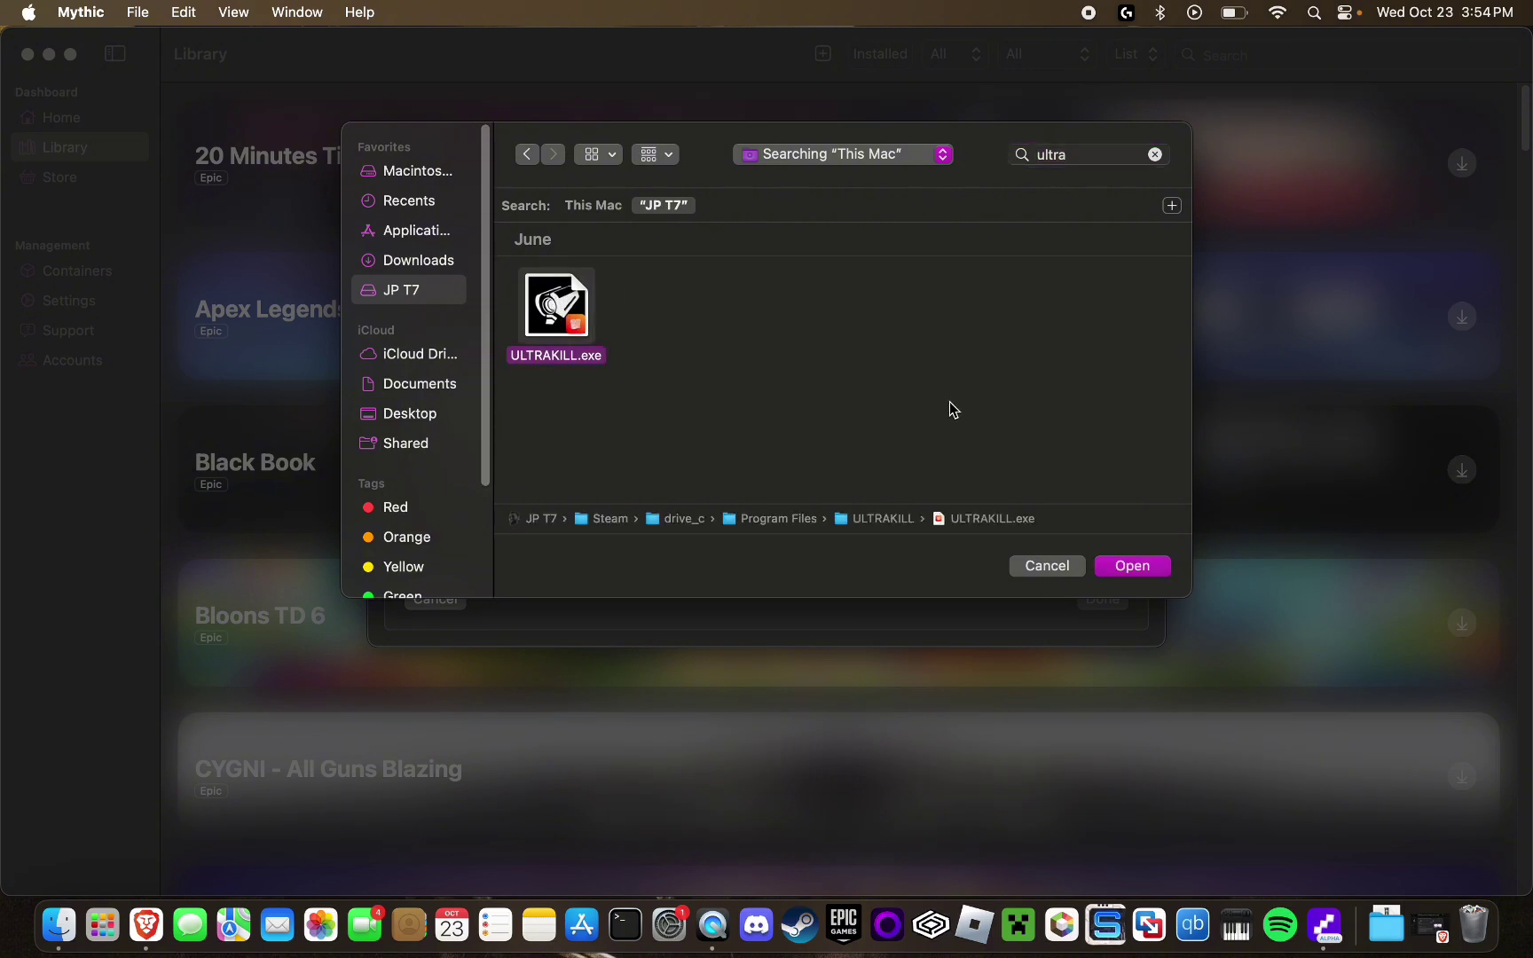
click(1128, 567)
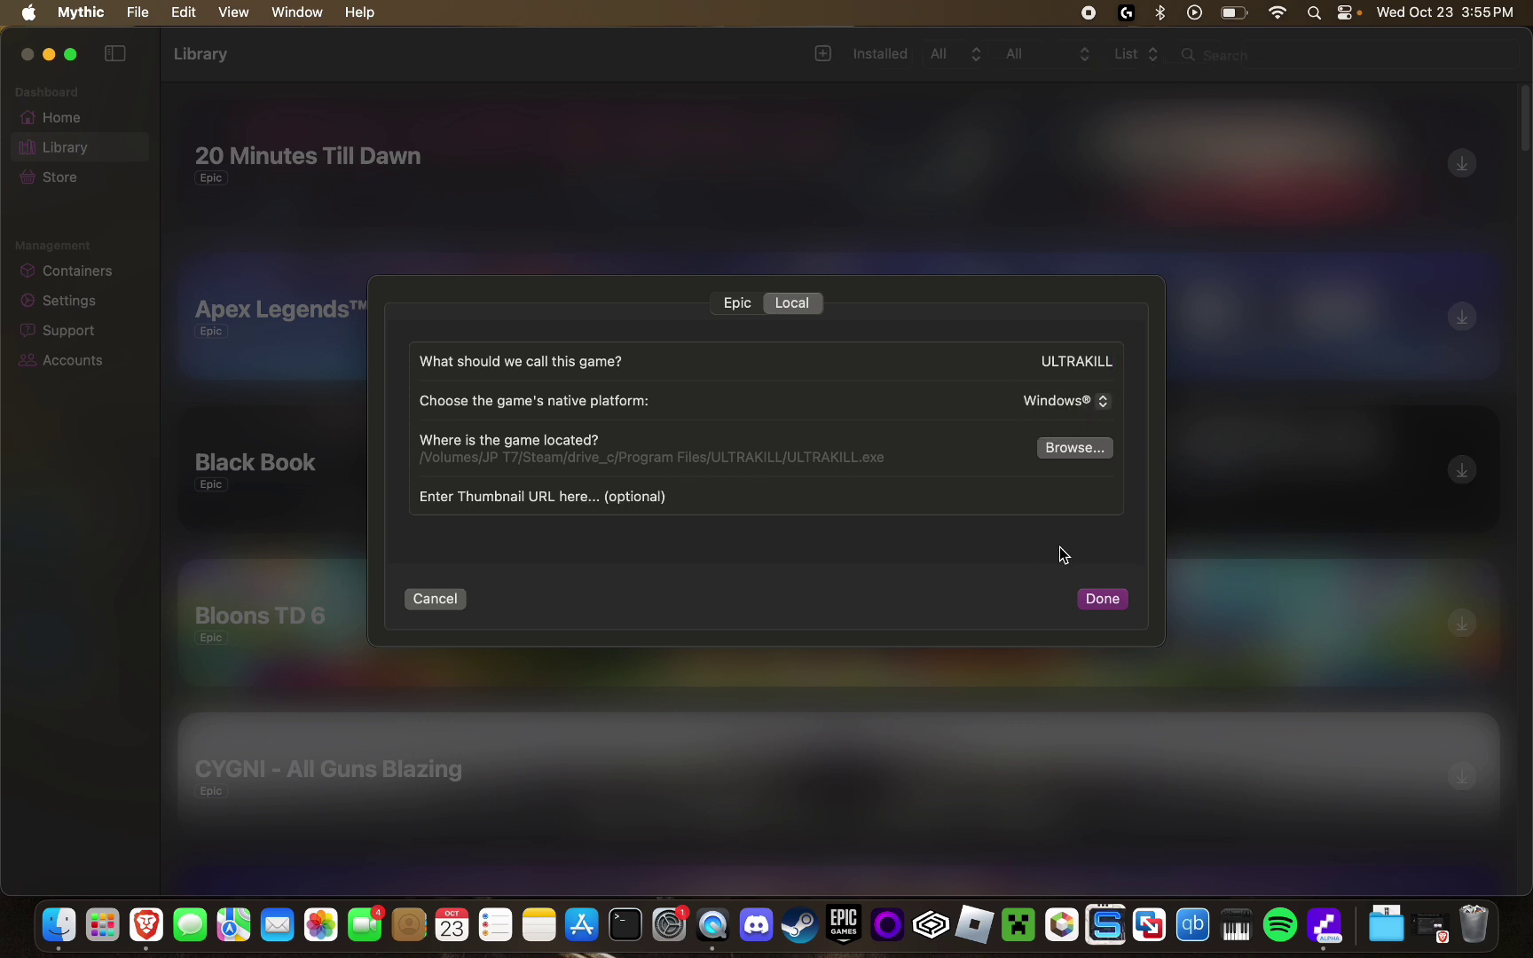
click(1100, 600)
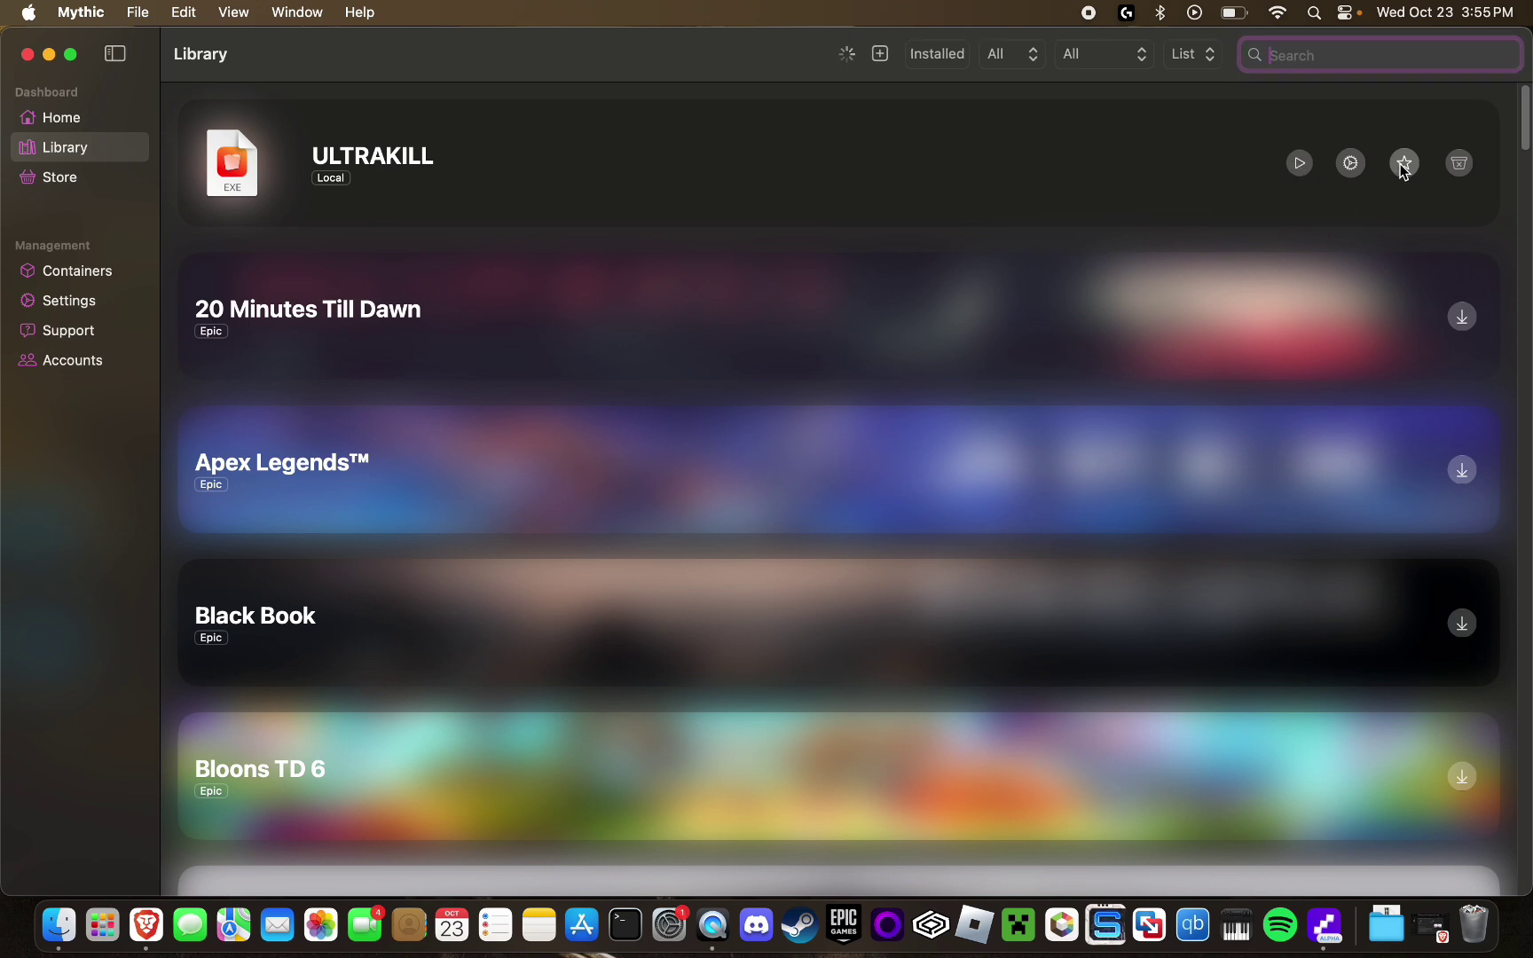
click(64, 124)
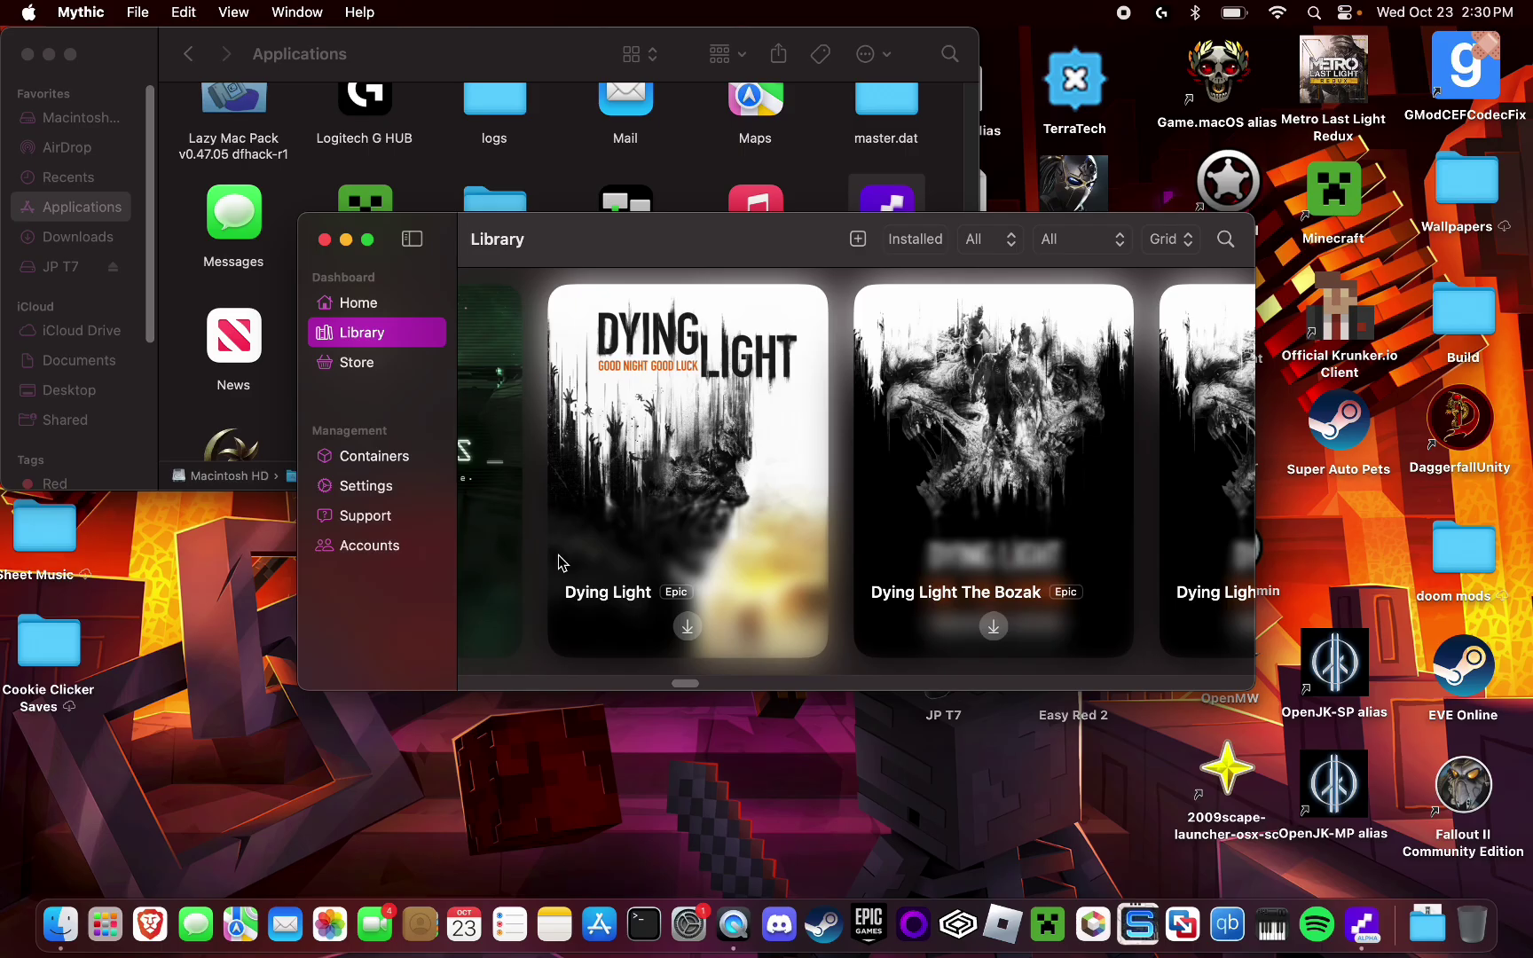
drag(693, 686, 484, 685)
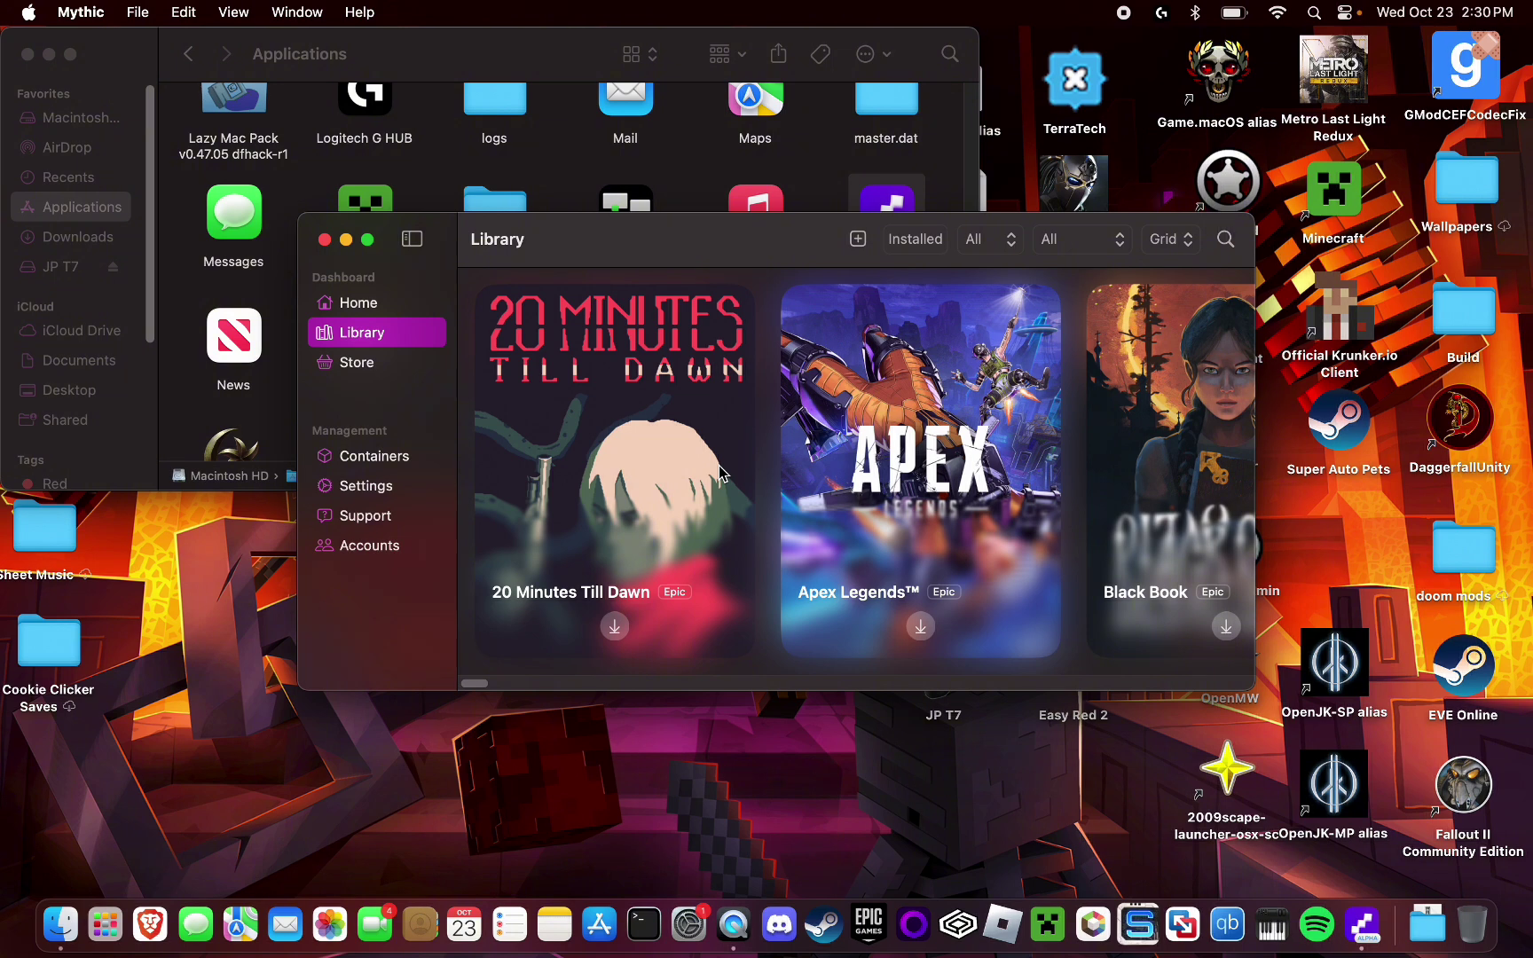
drag(483, 682, 592, 682)
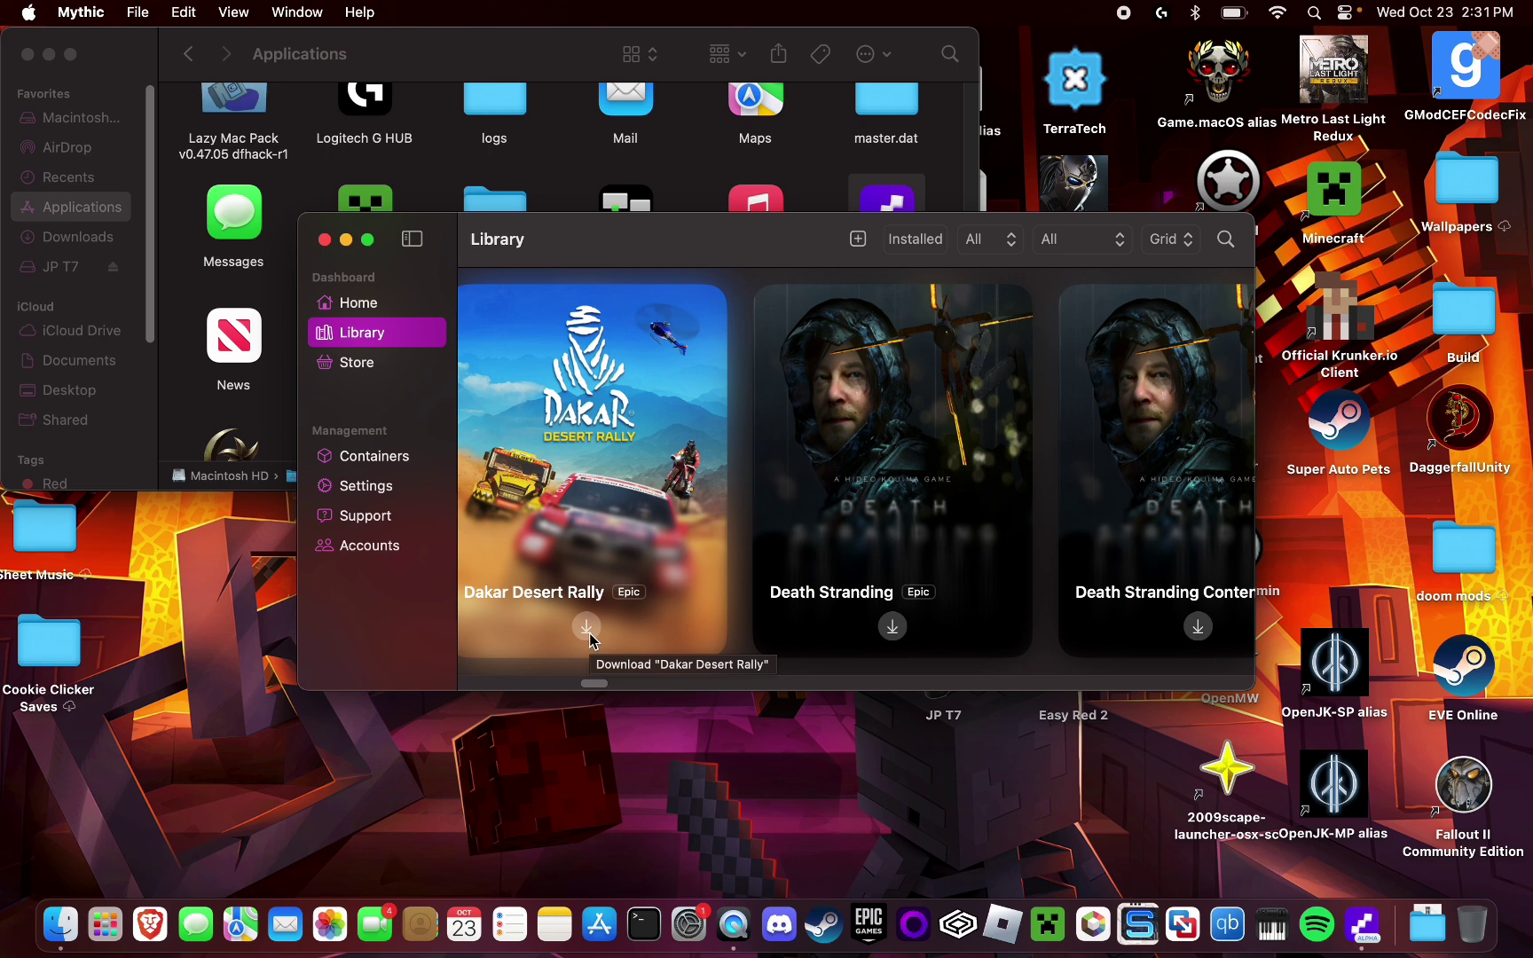
click(587, 627)
Dismiss the Dakar install dialog and browse the Epic Games Store page showing the Halloween Sale.
click(540, 540)
click(387, 360)
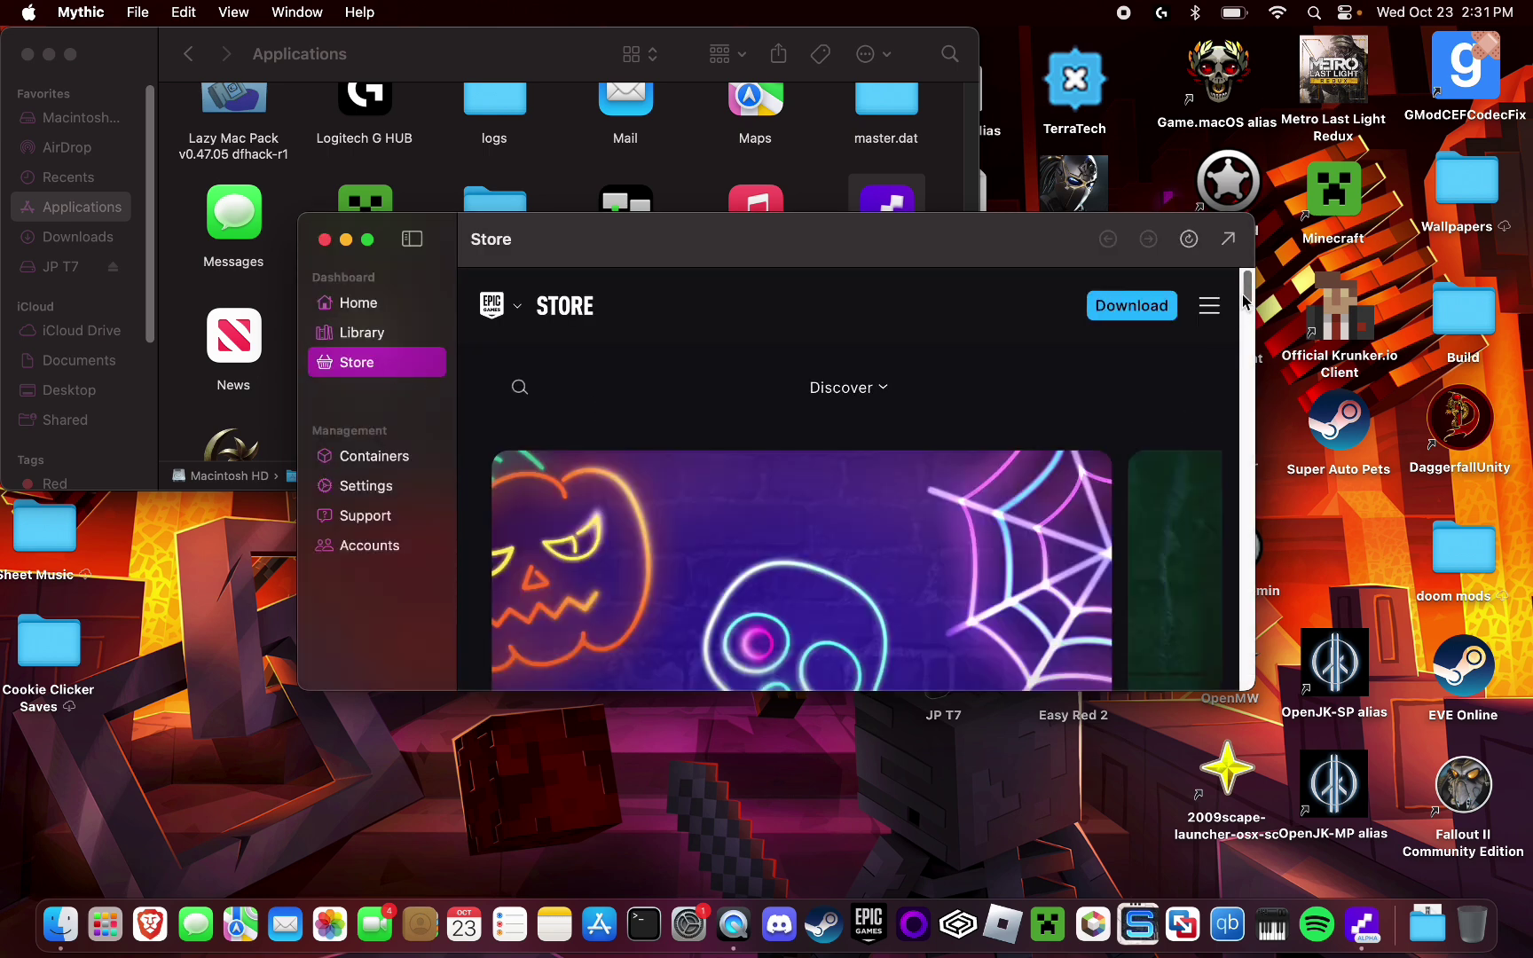
scroll(1244, 302, down, 5)
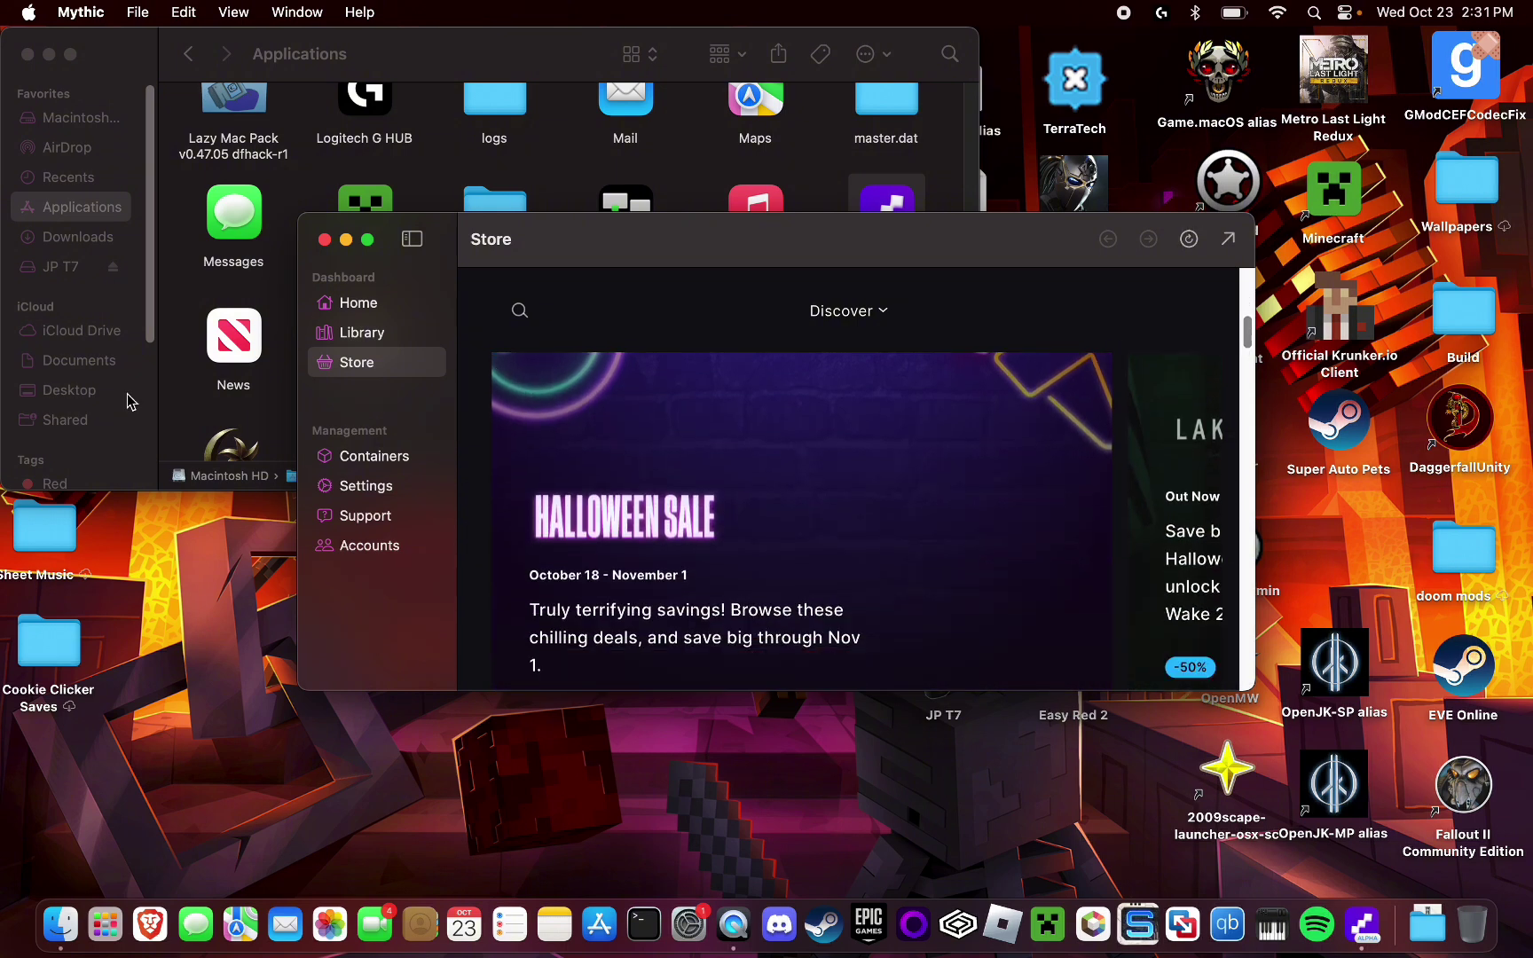